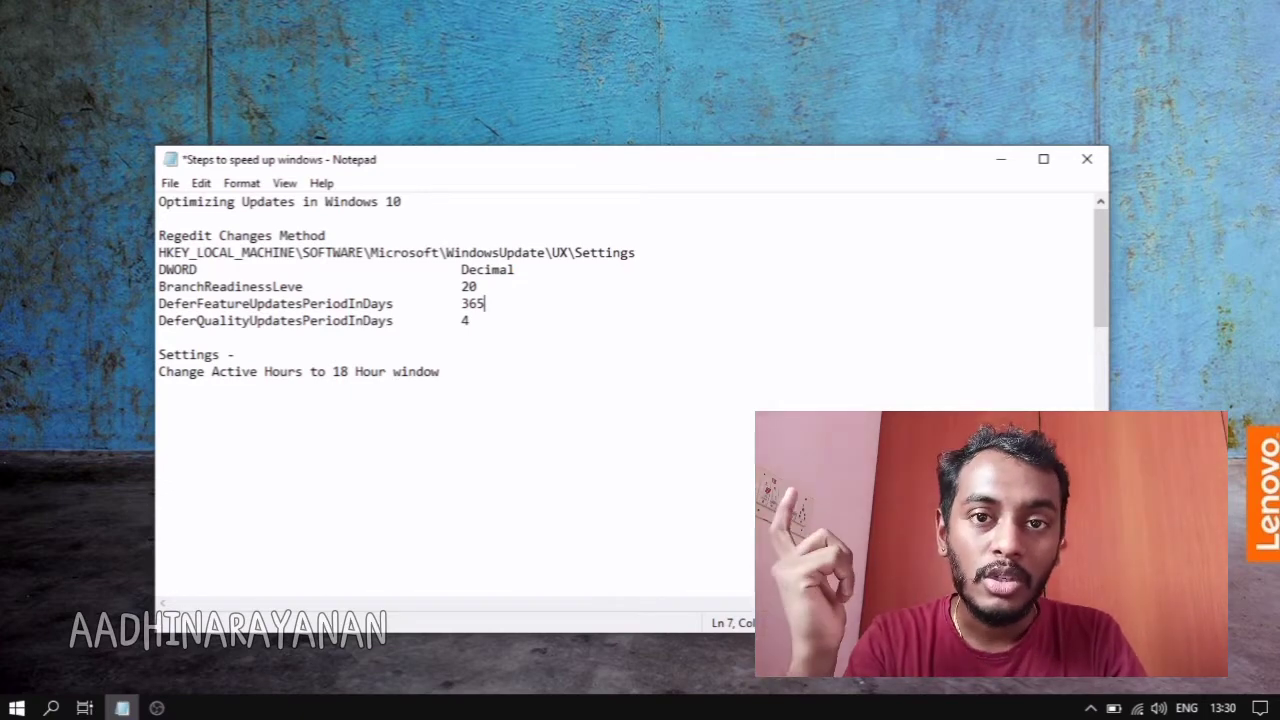
Search for regedit and run Registry Editor as administrator.
{"action": "left_click", "coordinate": [16, 708]}
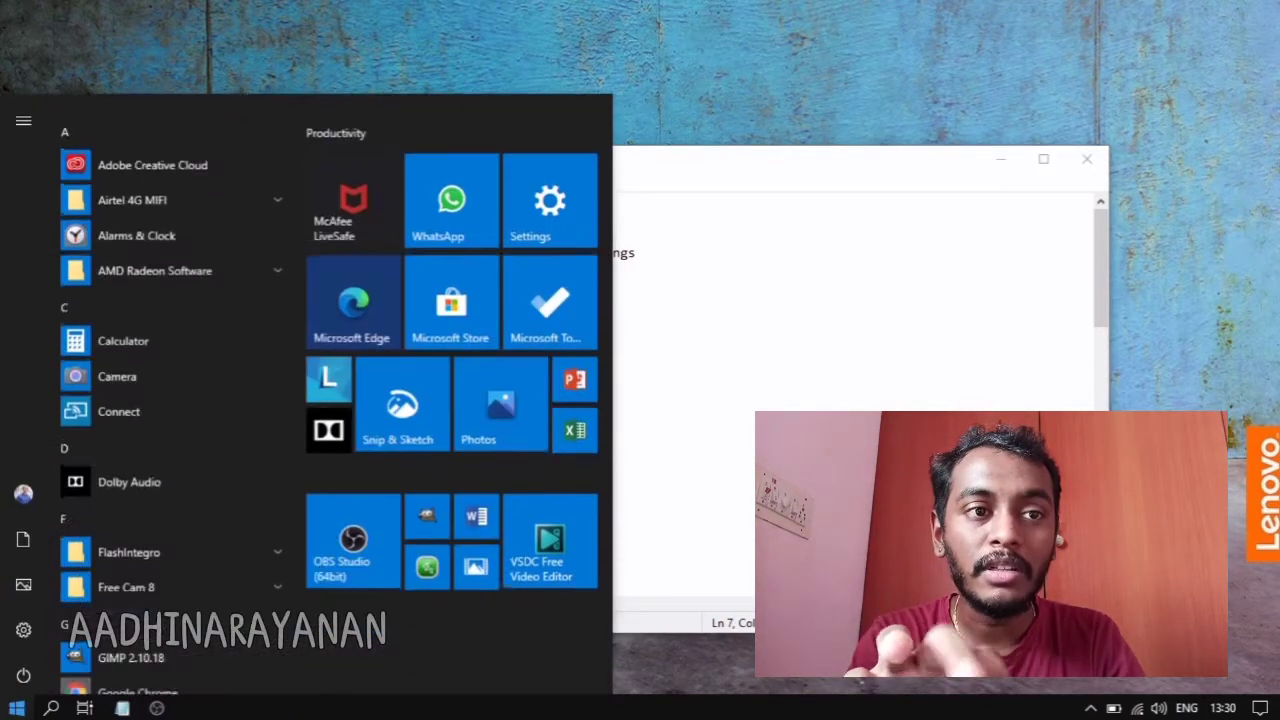
{"action": "type", "text": "regedi"}
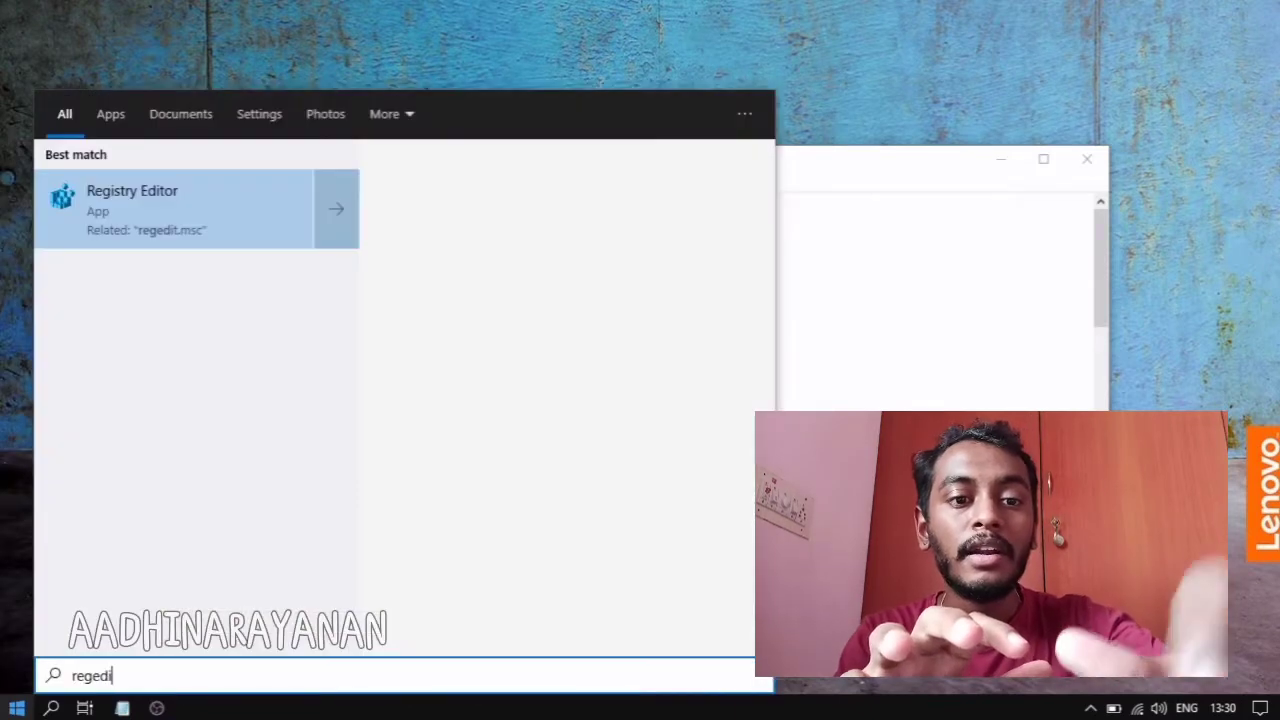
{"action": "type", "text": "t"}
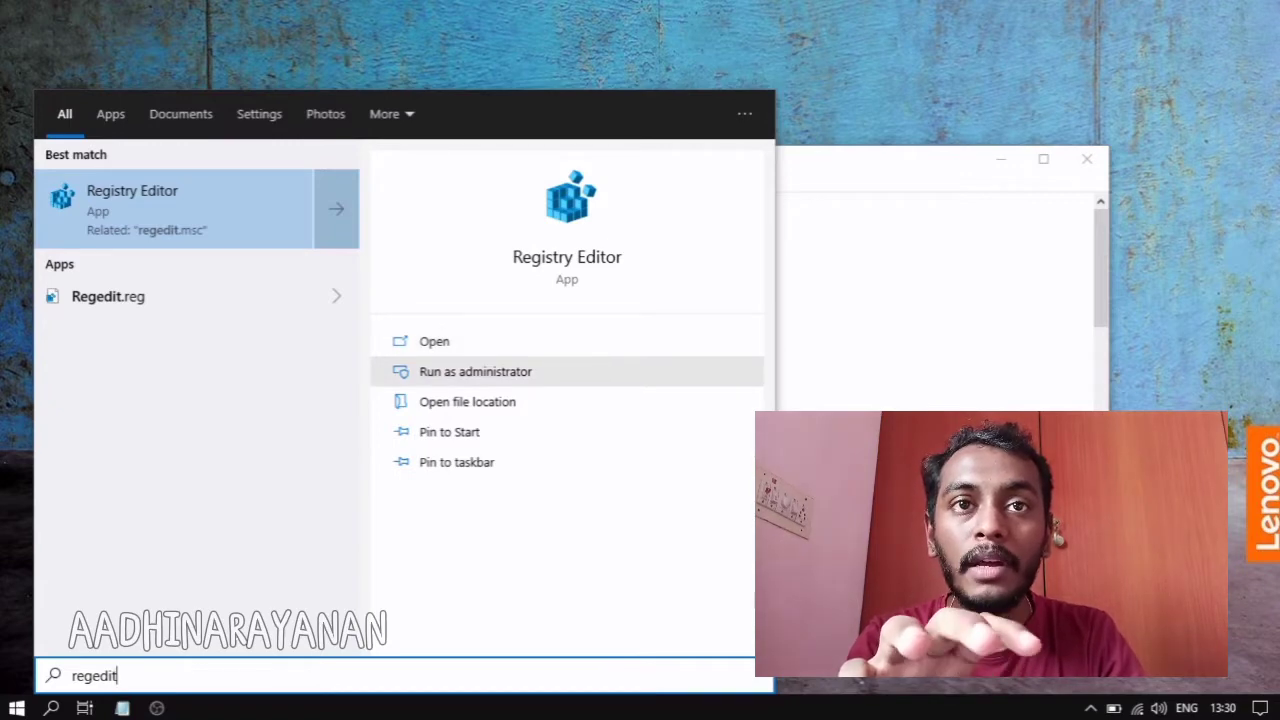
{"action": "left_click", "coordinate": [475, 371]}
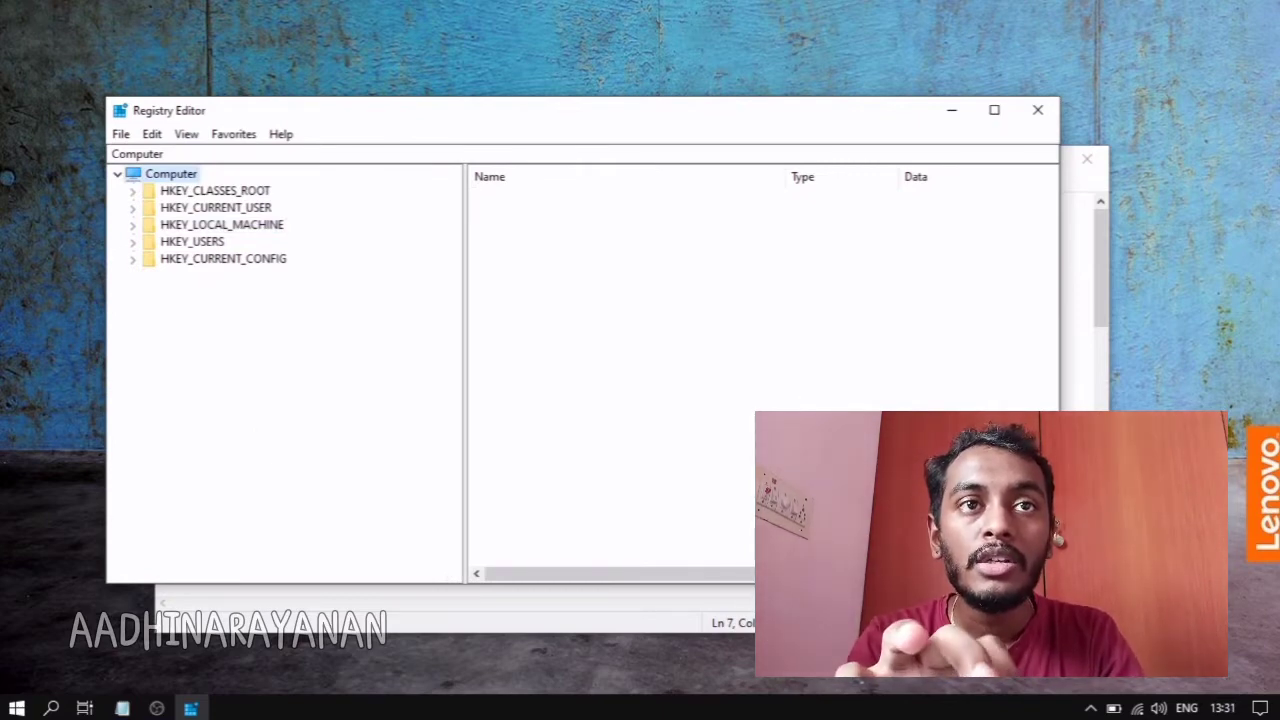
Switch to the Notepad notes, place the cursor after the registry path, and move the window clear of the Registry Editor's key tree.
{"action": "key", "text": "alt+Tab"}
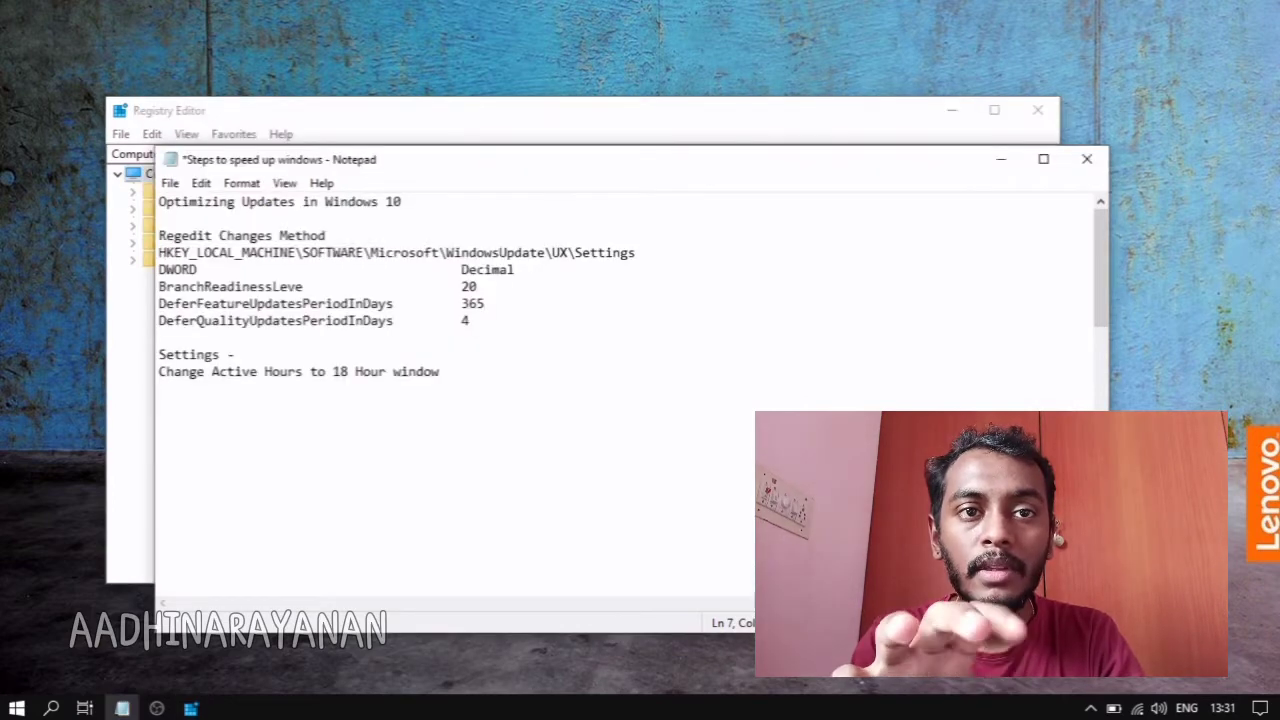
{"action": "double_click", "coordinate": [360, 252]}
{"action": "left_click", "coordinate": [360, 252]}
{"action": "double_click", "coordinate": [360, 252]}
{"action": "left_click", "coordinate": [637, 253]}
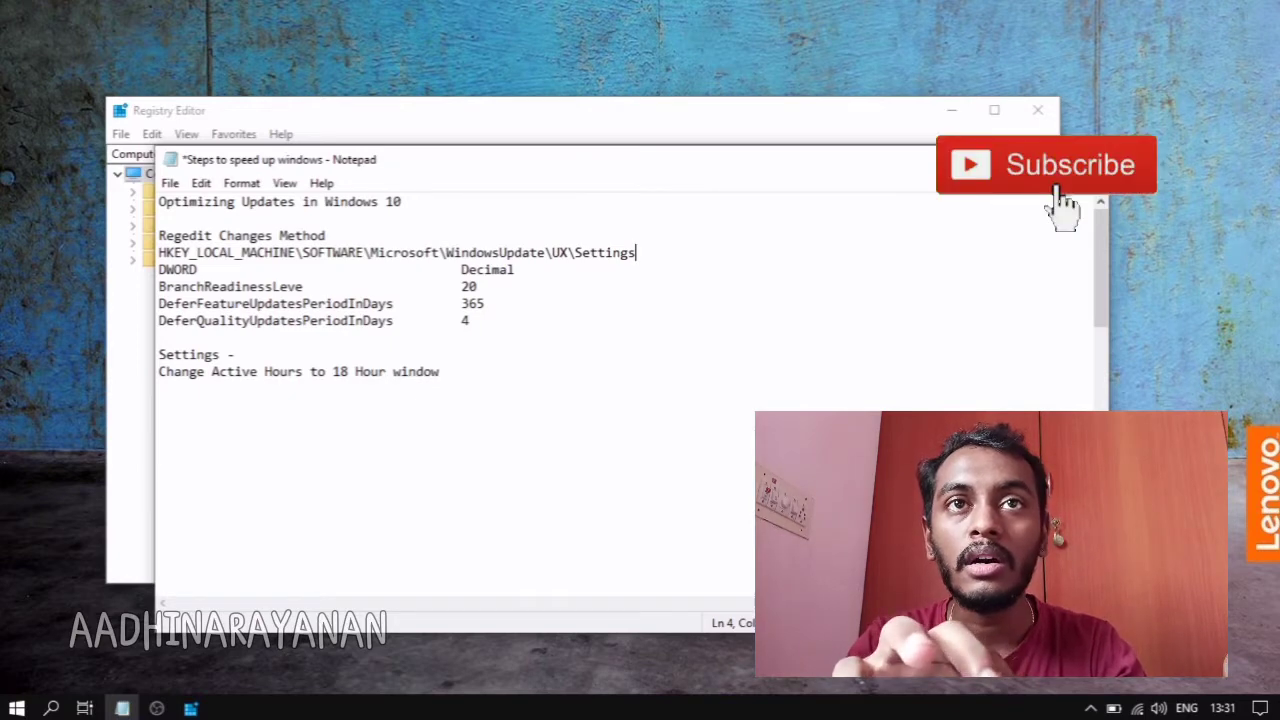
{"action": "left_click_drag", "start_coordinate": [497, 164], "coordinate": [721, 152]}
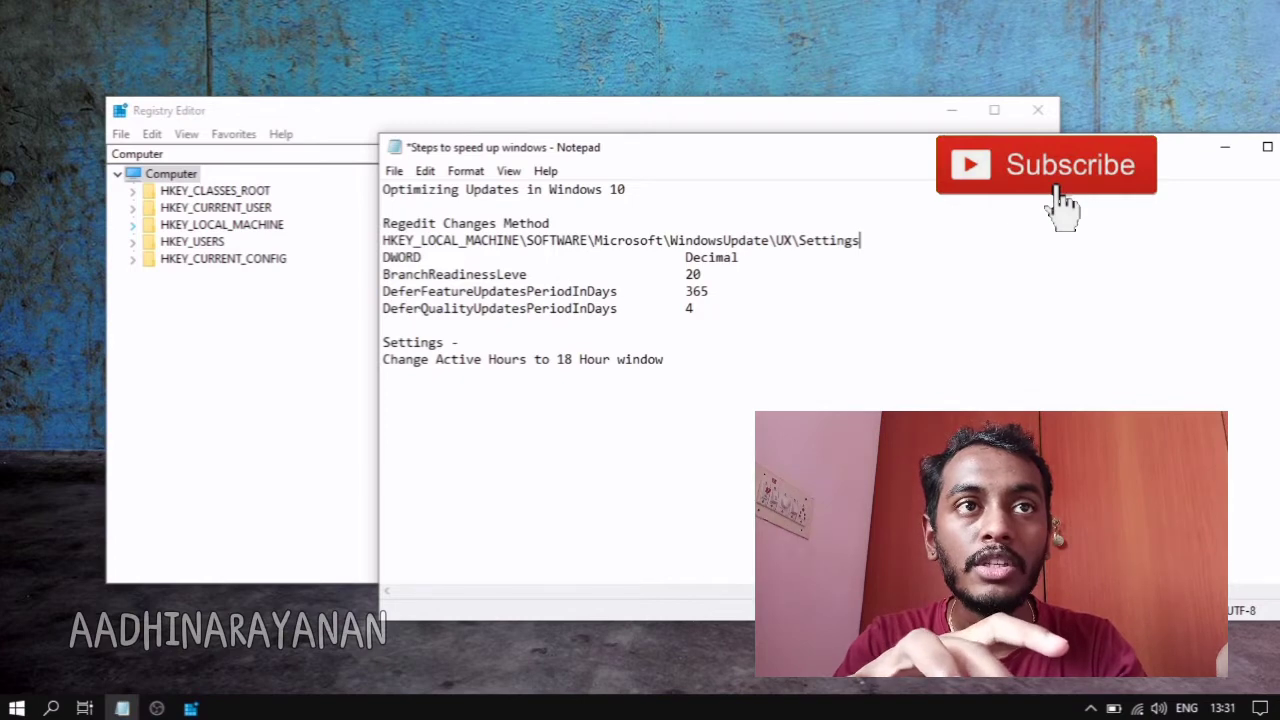
In Registry Editor, expand HKEY_LOCAL_MACHINE and SOFTWARE, and select the Microsoft key.
{"action": "left_click", "coordinate": [132, 224]}
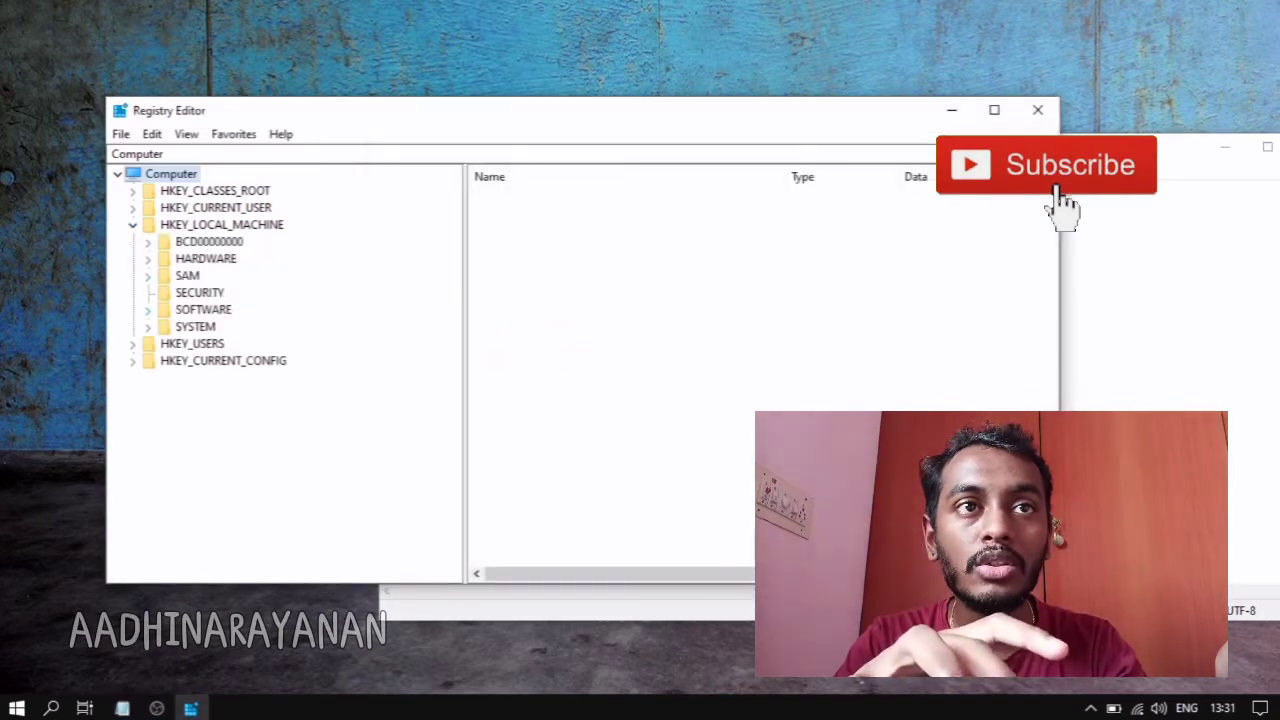
{"action": "left_click", "coordinate": [148, 309]}
{"action": "key", "text": "alt+Tab"}
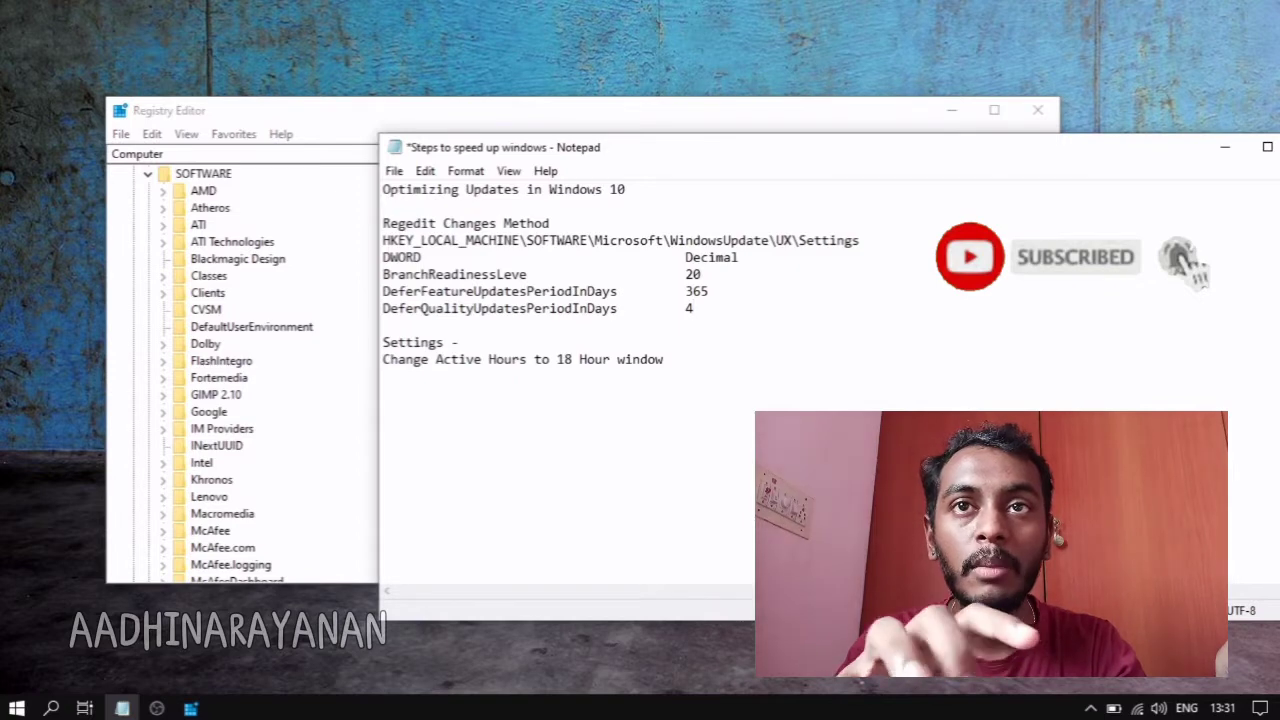
{"action": "left_click", "coordinate": [205, 344]}
{"action": "type", "text": "mi"}
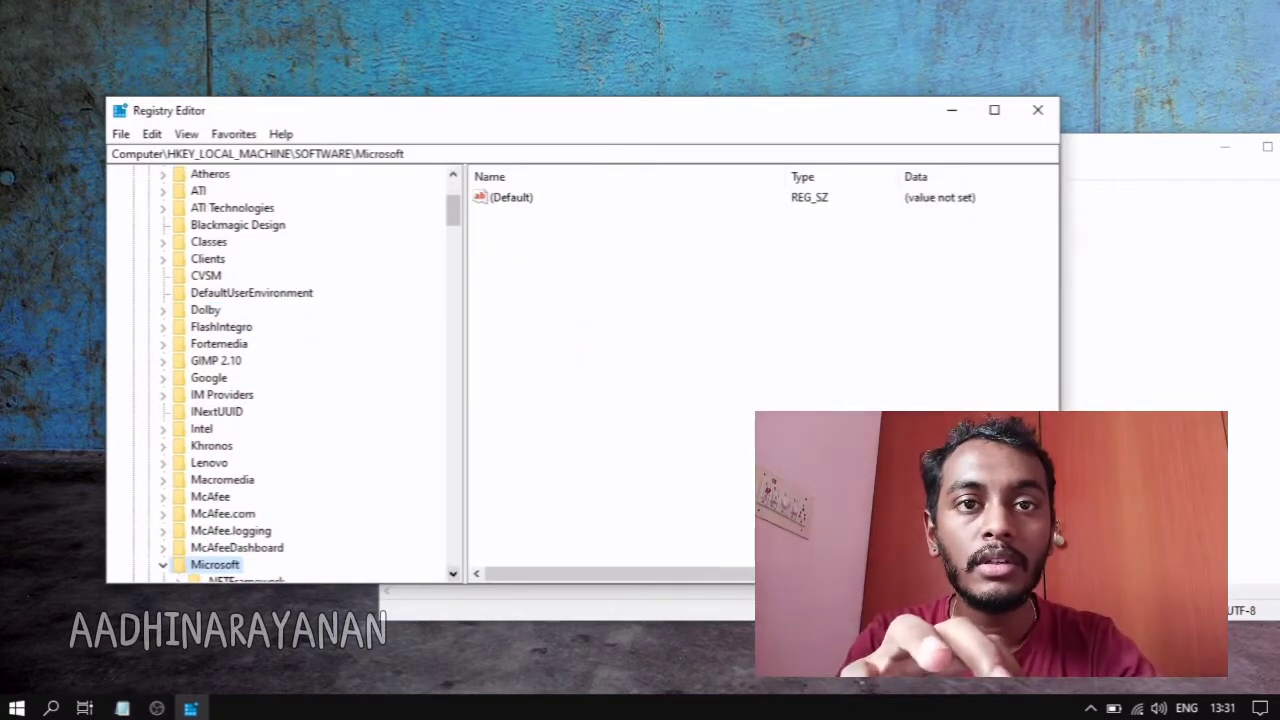
Navigate through the subkeys of HKEY_LOCAL_MACHINE\SOFTWARE\Microsoft to the Windows key.
{"action": "left_click", "coordinate": [453, 573]}
{"action": "left_click", "coordinate": [453, 573]}
{"action": "left_click", "coordinate": [453, 573]}
{"action": "left_click", "coordinate": [453, 573]}
{"action": "left_click", "coordinate": [233, 531]}
{"action": "type", "text": "win"}
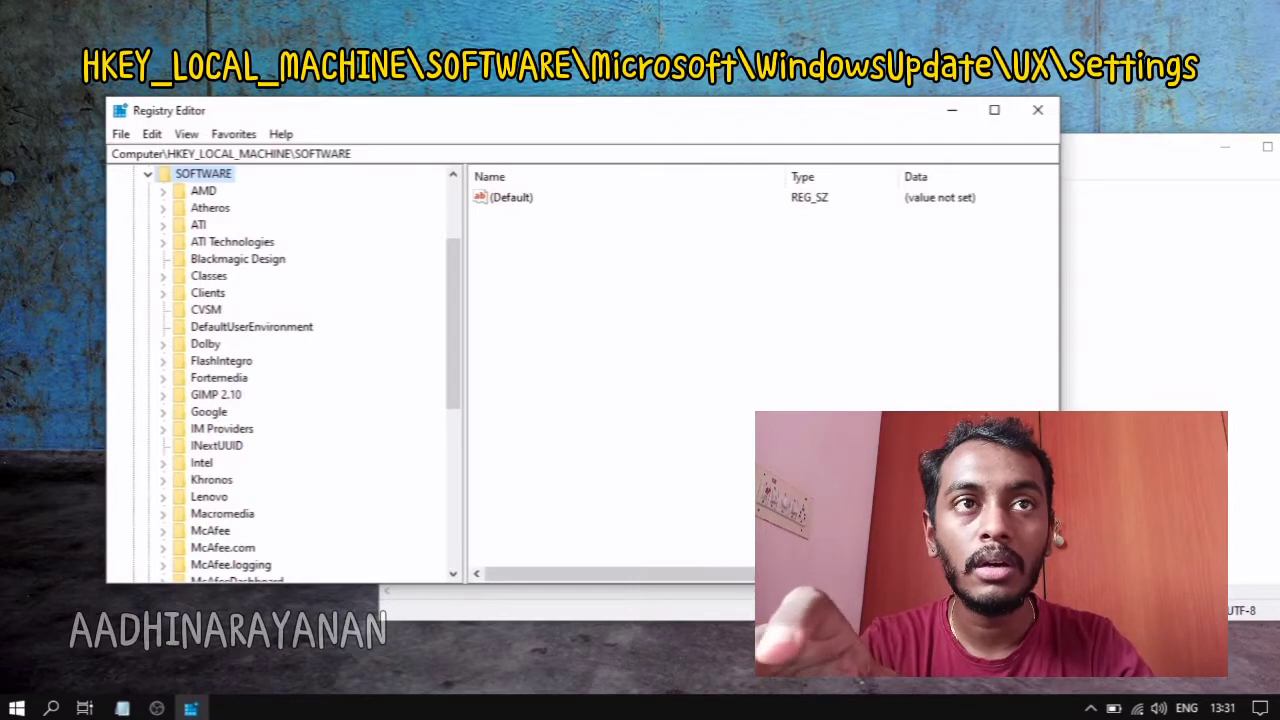
{"action": "key", "text": "Down"}
{"action": "type", "text": "mic"}
{"action": "key", "text": "Down"}
{"action": "key", "text": "Down"}
{"action": "key", "text": "Down"}
{"action": "key", "text": "Down"}
{"action": "type", "text": "win"}
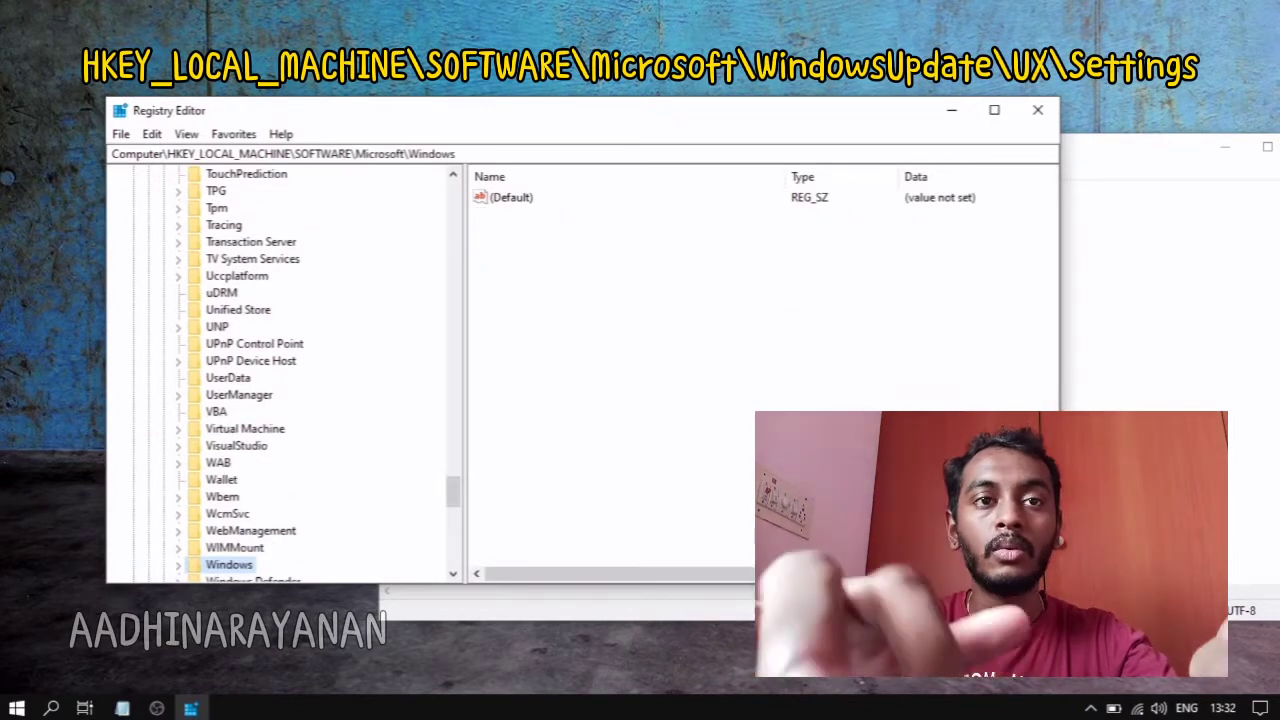
Find the WindowsUpdate key among the Microsoft subkeys and expand it.
{"action": "key", "text": "Down"}
{"action": "key", "text": "Down"}
{"action": "key", "text": "Down"}
{"action": "key", "text": "Down"}
{"action": "key", "text": "Down"}
{"action": "key", "text": "Down"}
{"action": "key", "text": "Down"}
{"action": "key", "text": "Down"}
{"action": "key", "text": "Down"}
{"action": "key", "text": "Down"}
{"action": "key", "text": "Down"}
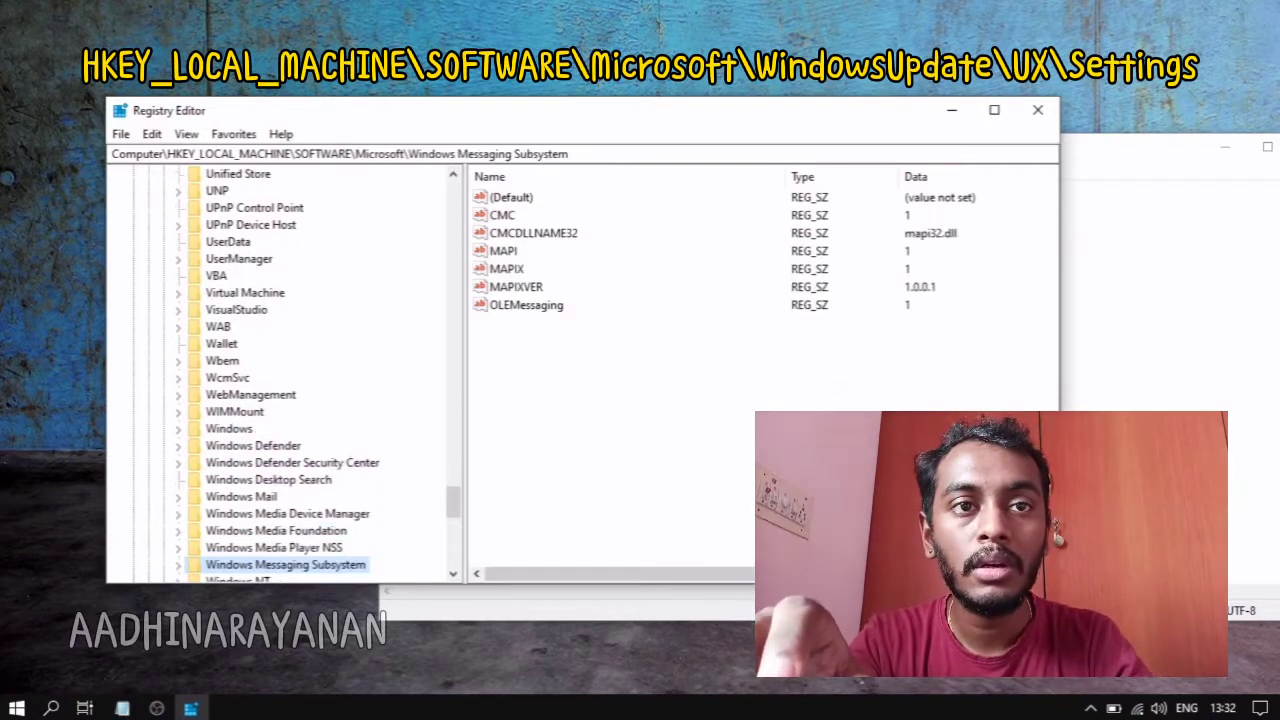
{"action": "key", "text": "Down"}
{"action": "key", "text": "Down"}
{"action": "key", "text": "Down"}
{"action": "key", "text": "Down"}
{"action": "key", "text": "Down"}
{"action": "key", "text": "Down"}
{"action": "key", "text": "Down"}
{"action": "key", "text": "Down"}
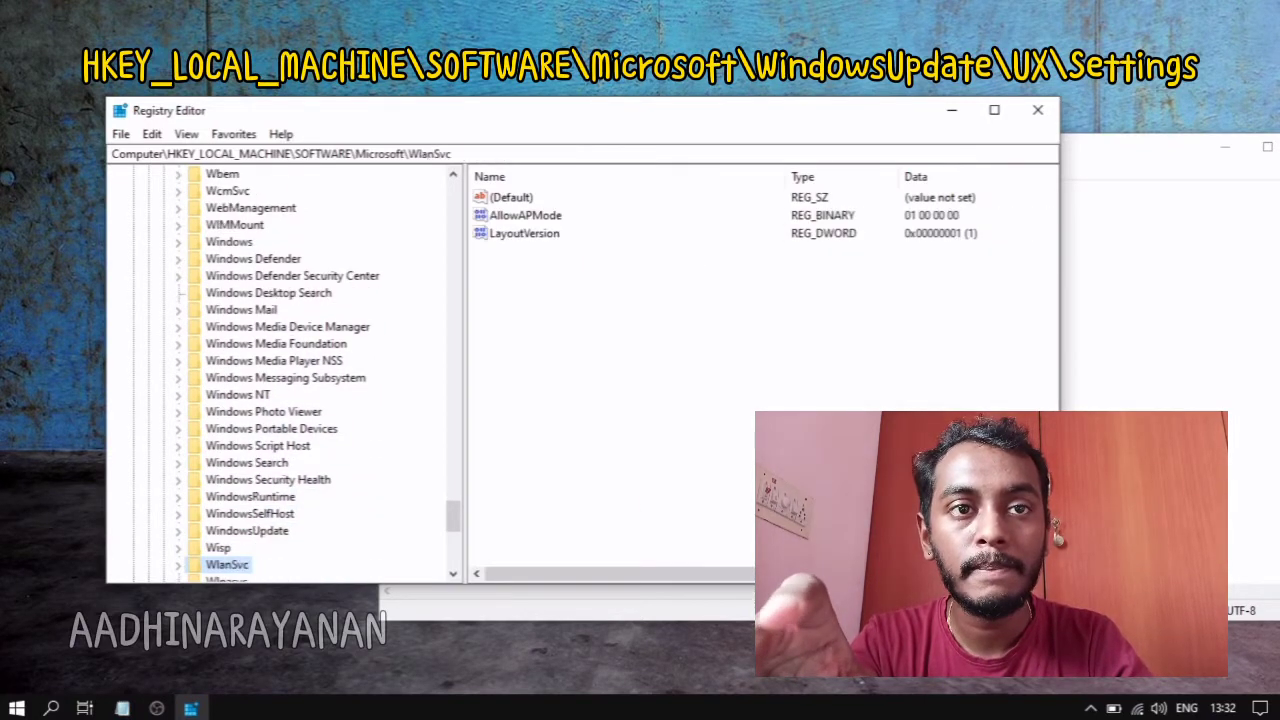
{"action": "key", "text": "Up"}
{"action": "key", "text": "Up"}
{"action": "key", "text": "Right"}
Select the Settings key under WindowsUpdate\UX to show its values.
{"action": "key", "text": "Down"}
{"action": "key", "text": "Down"}
{"action": "key", "text": "Down"}
{"action": "key", "text": "Down"}
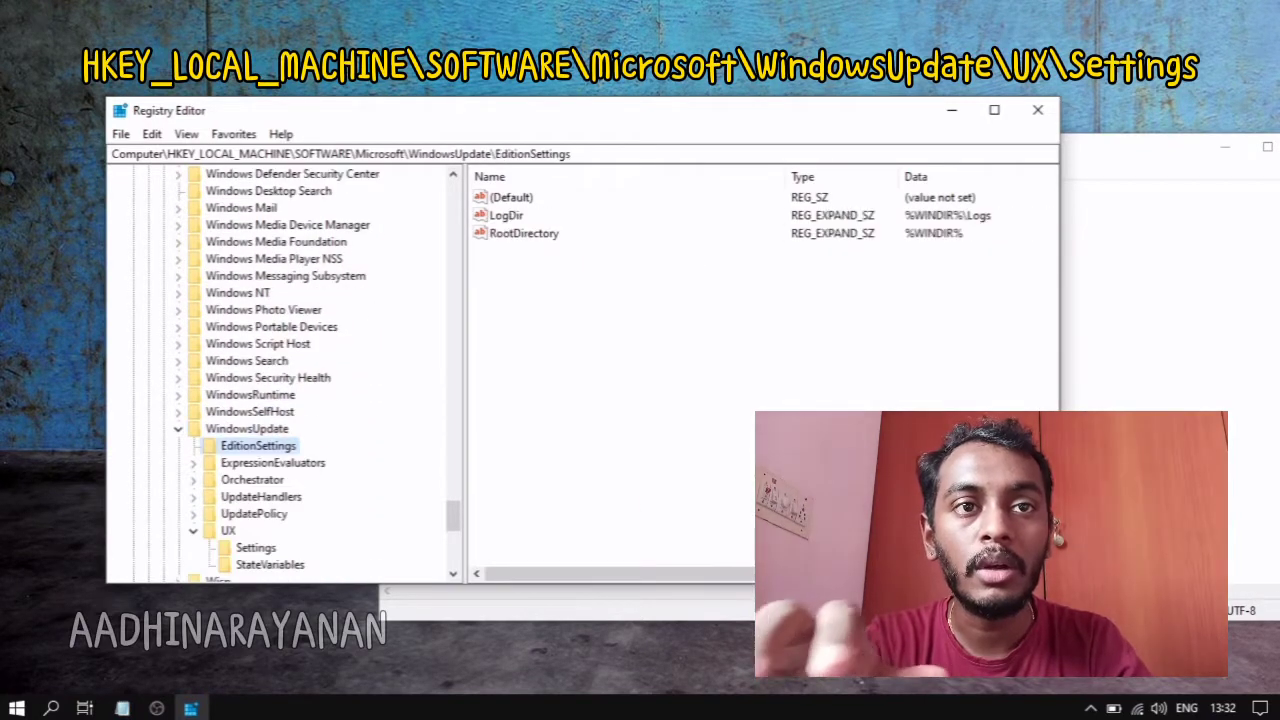
{"action": "key", "text": "Down"}
{"action": "key", "text": "Down"}
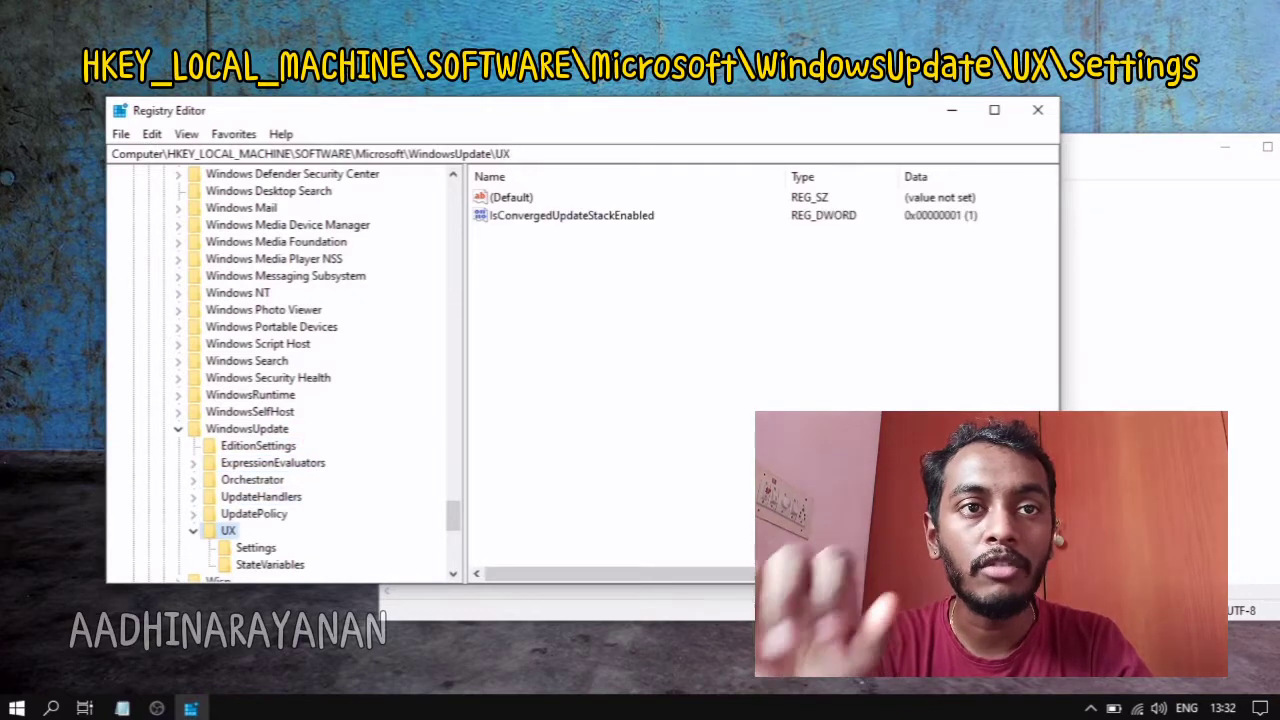
{"action": "key", "text": "Down"}
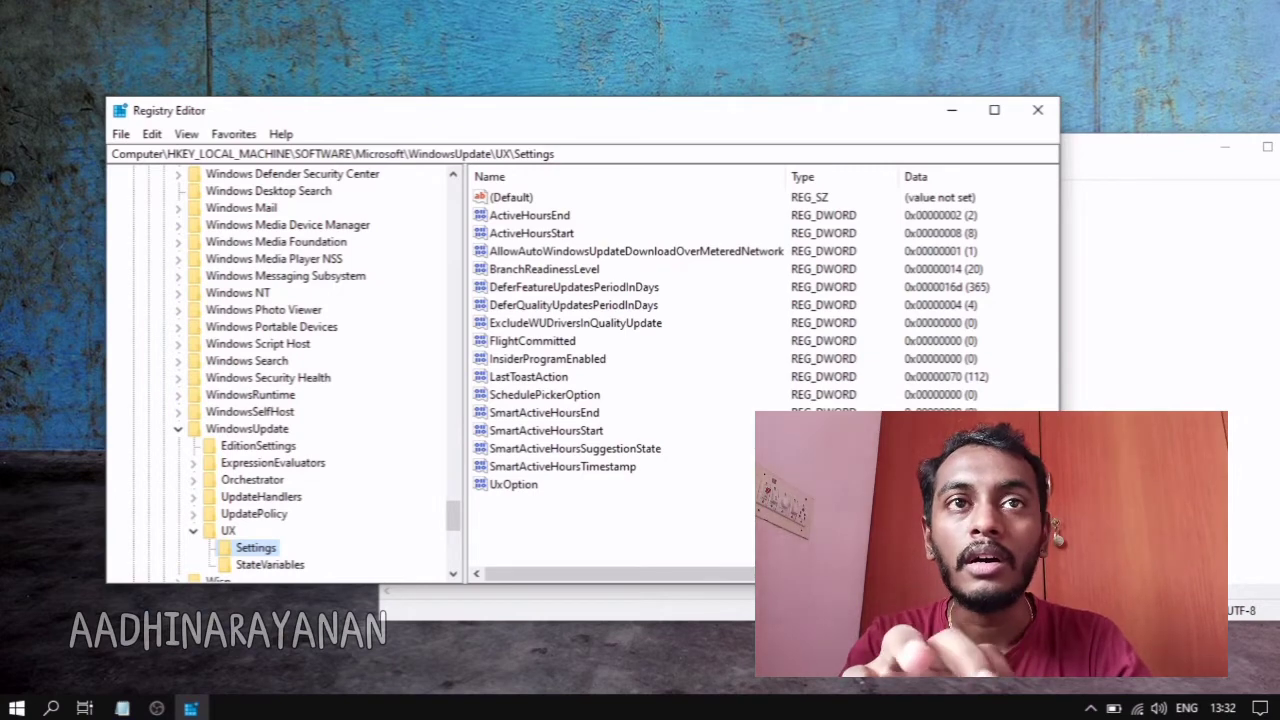
Copy the full path HKEY_LOCAL_MACHINE\SOFTWARE\Microsoft\WindowsUpdate\UX\Settings from the Notepad notes.
{"action": "key", "text": "alt+Tab"}
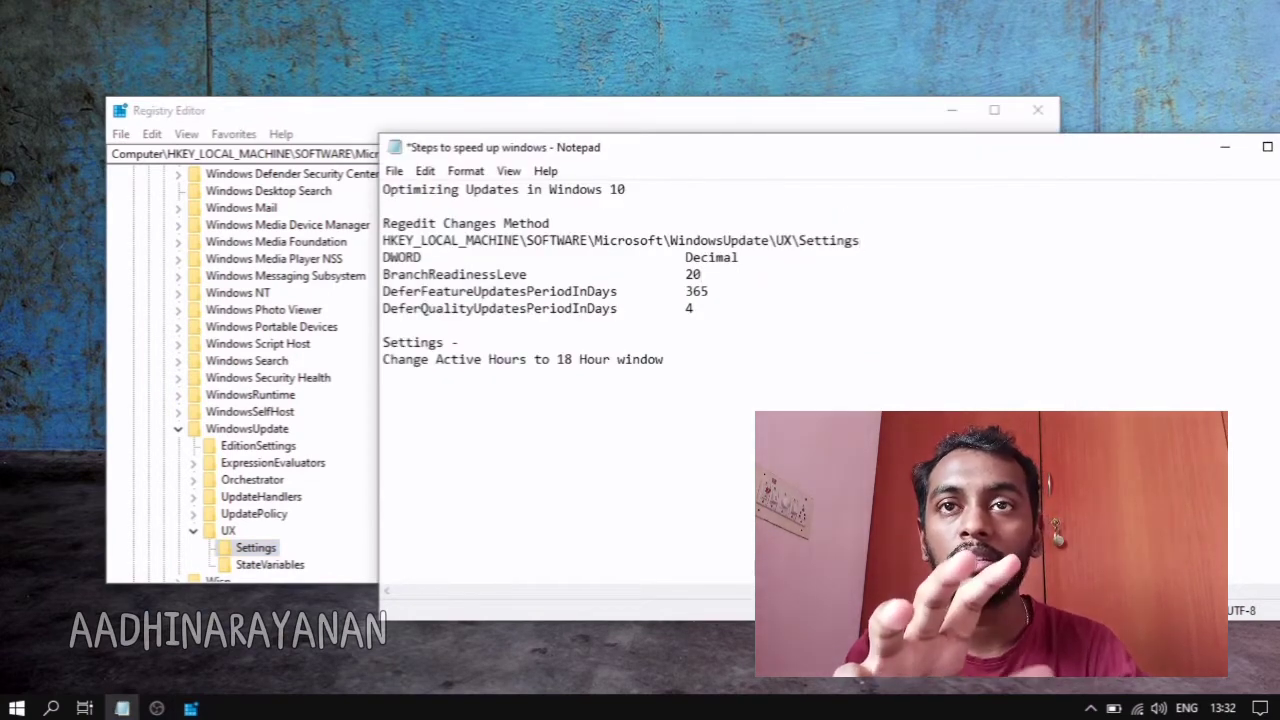
{"action": "key", "text": "shift+Left"}
{"action": "key", "text": "shift+Left"}
{"action": "key", "text": "shift+Left"}
{"action": "key", "text": "shift+Left"}
{"action": "key", "text": "shift+Left"}
{"action": "key", "text": "shift+Left"}
{"action": "key", "text": "shift+Left"}
{"action": "key", "text": "shift+Left"}
{"action": "key", "text": "shift+Left"}
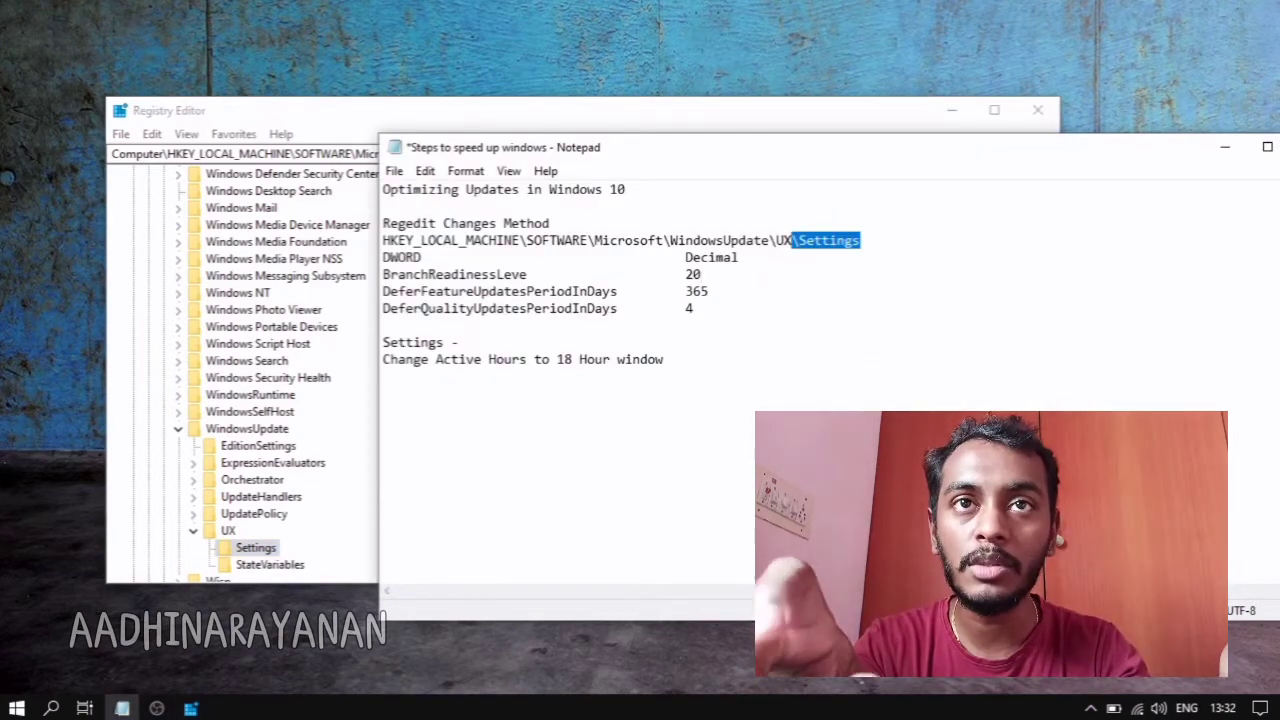
{"action": "key", "text": "shift+Home"}
{"action": "key", "text": "ctrl+c"}
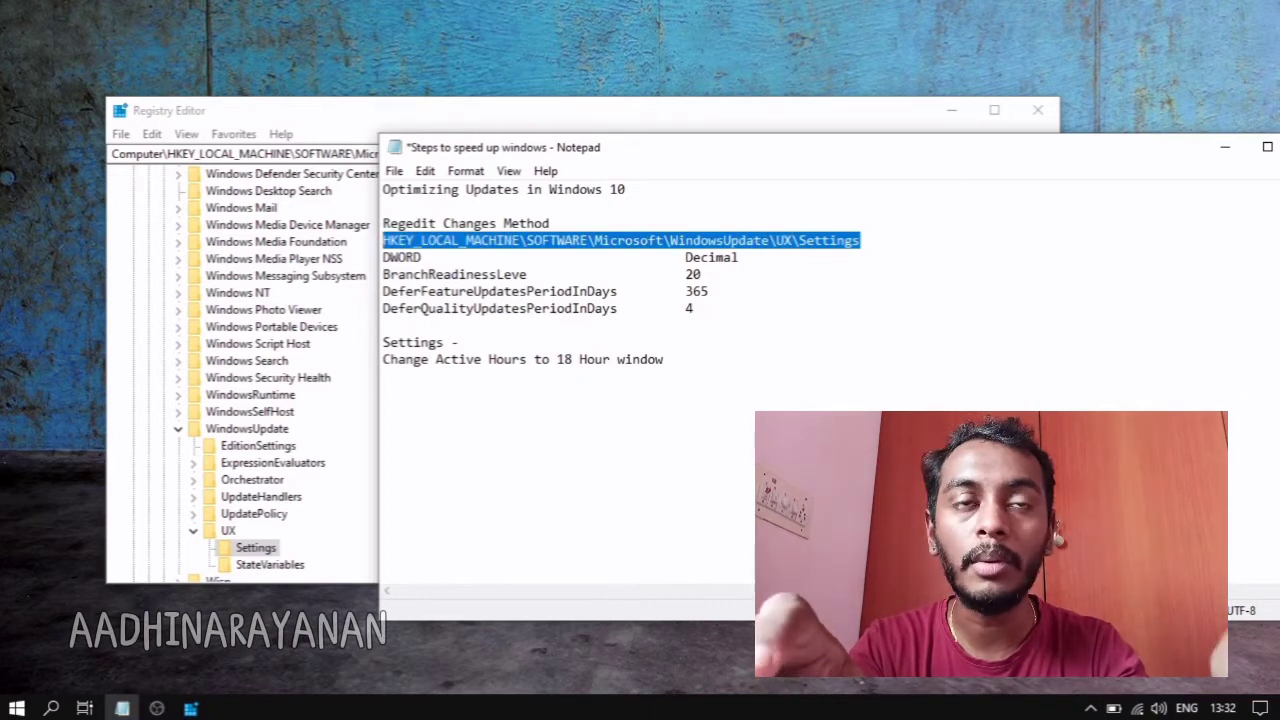
Switch to Registry Editor, replace its address with the copied path, and go to that key.
{"action": "key", "text": "alt+Tab"}
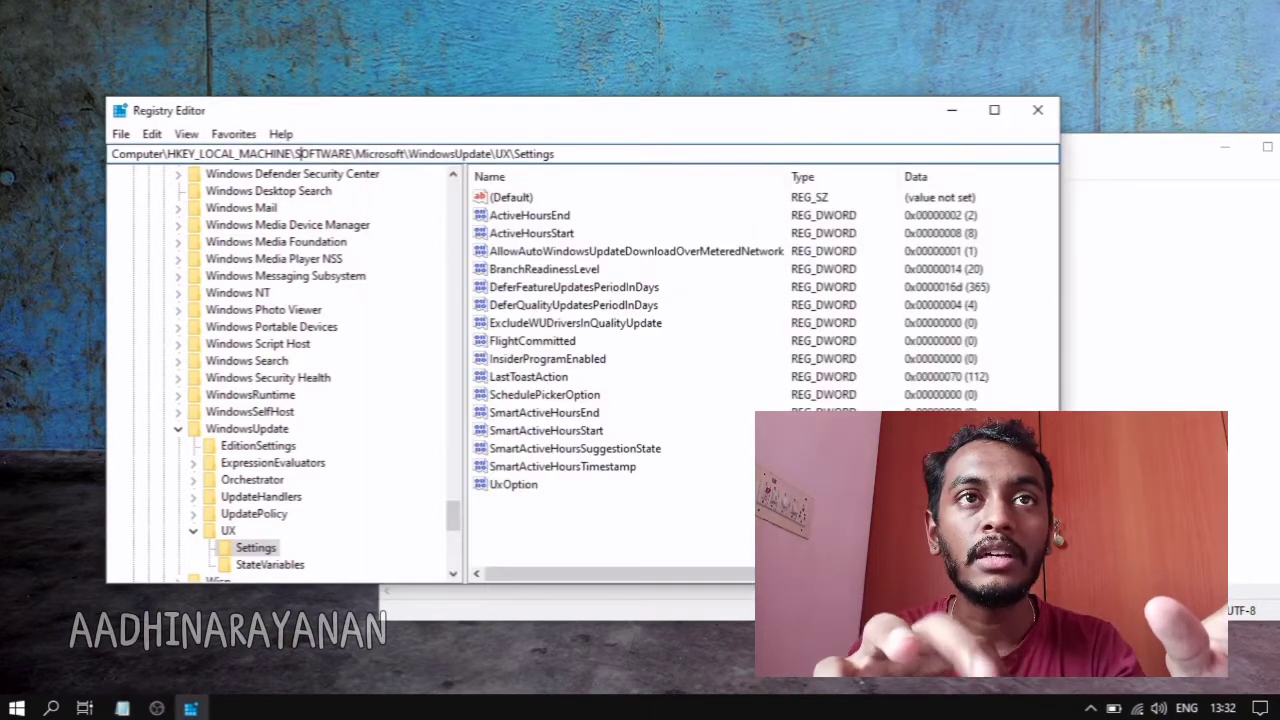
{"action": "key", "text": "ctrl+l"}
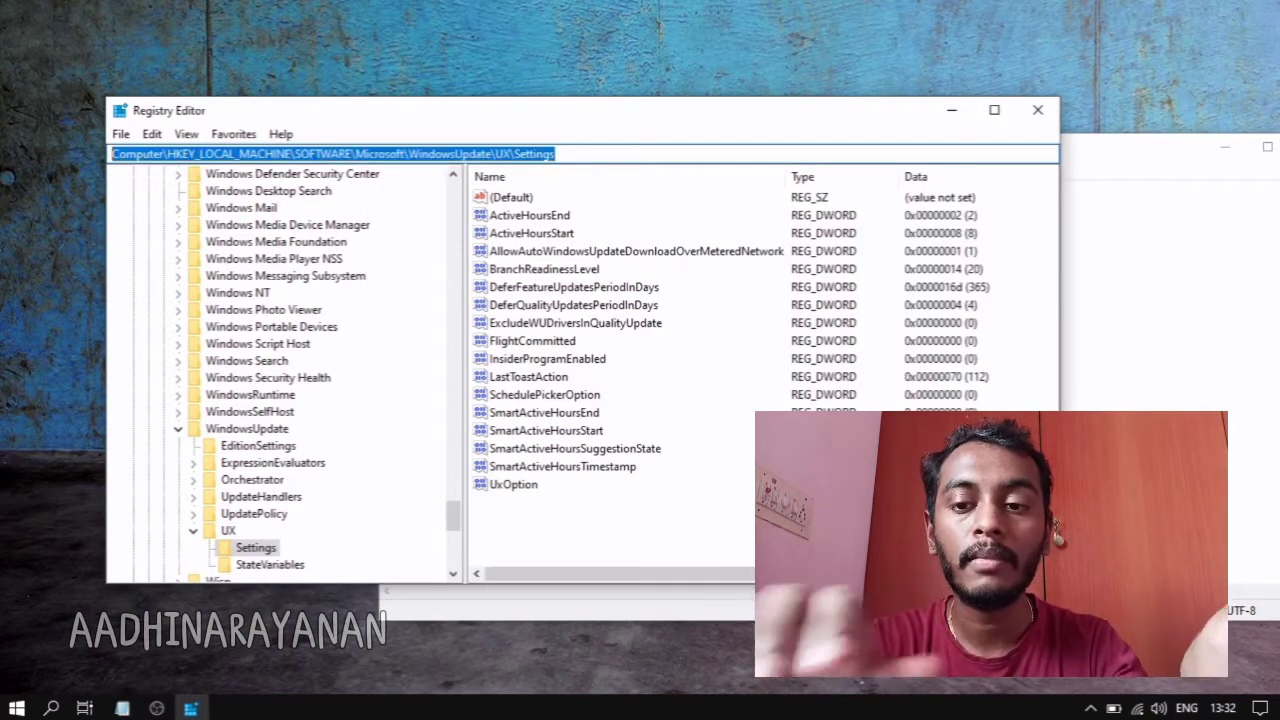
{"action": "key", "text": "ctrl+v"}
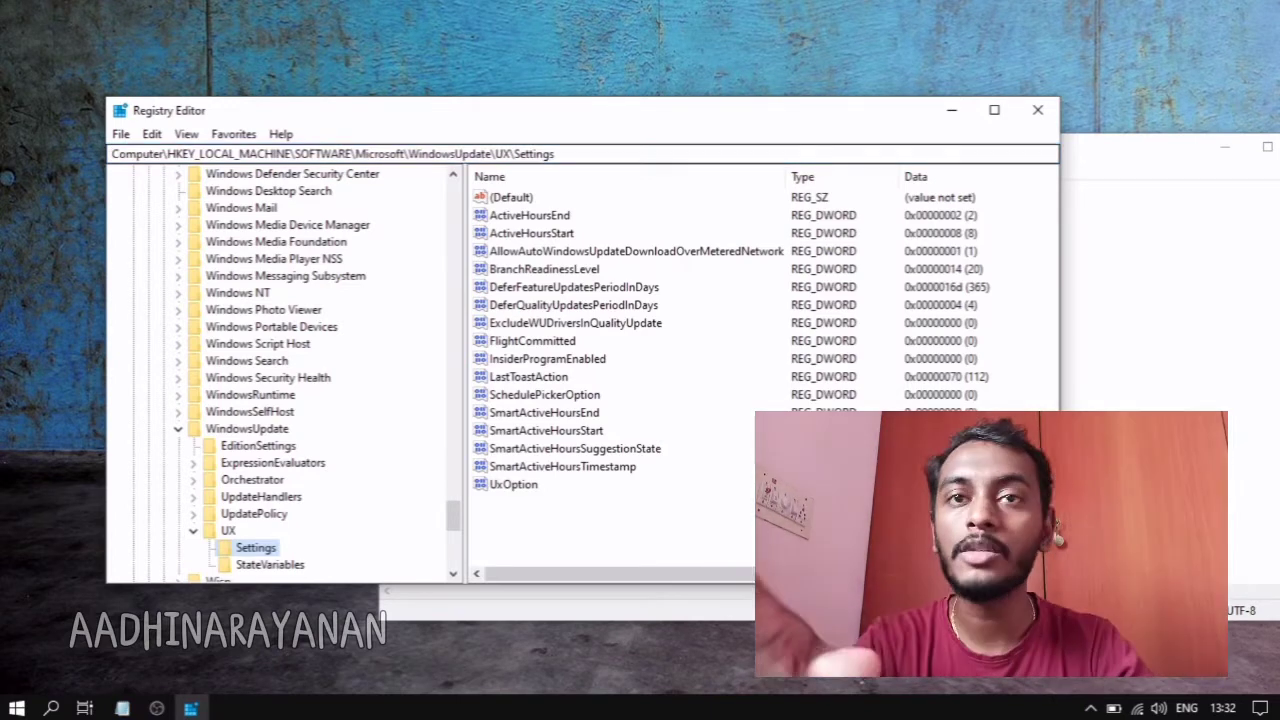
{"action": "key", "text": "Return"}
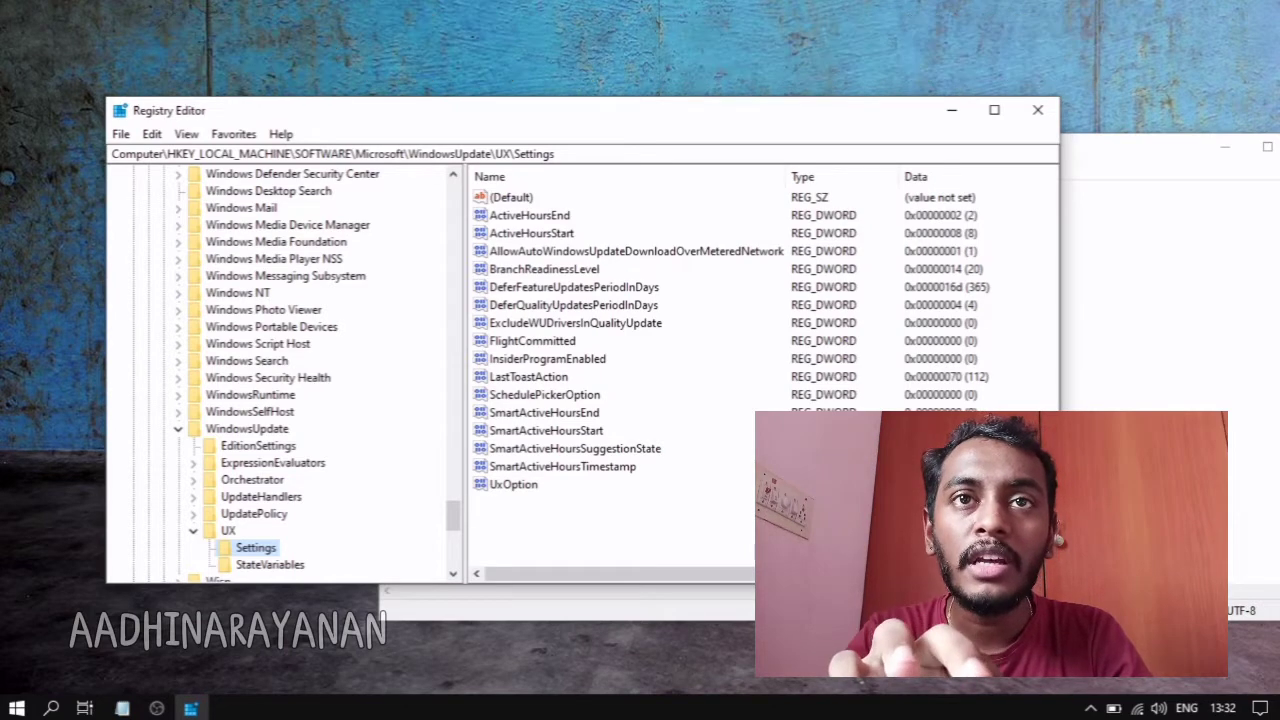
Locate the BranchReadinessLevel, DeferFeatureUpdatesPeriodInDays and DeferQualityUpdatesPeriodInDays values in the Settings key.
{"action": "left_click", "coordinate": [545, 269]}
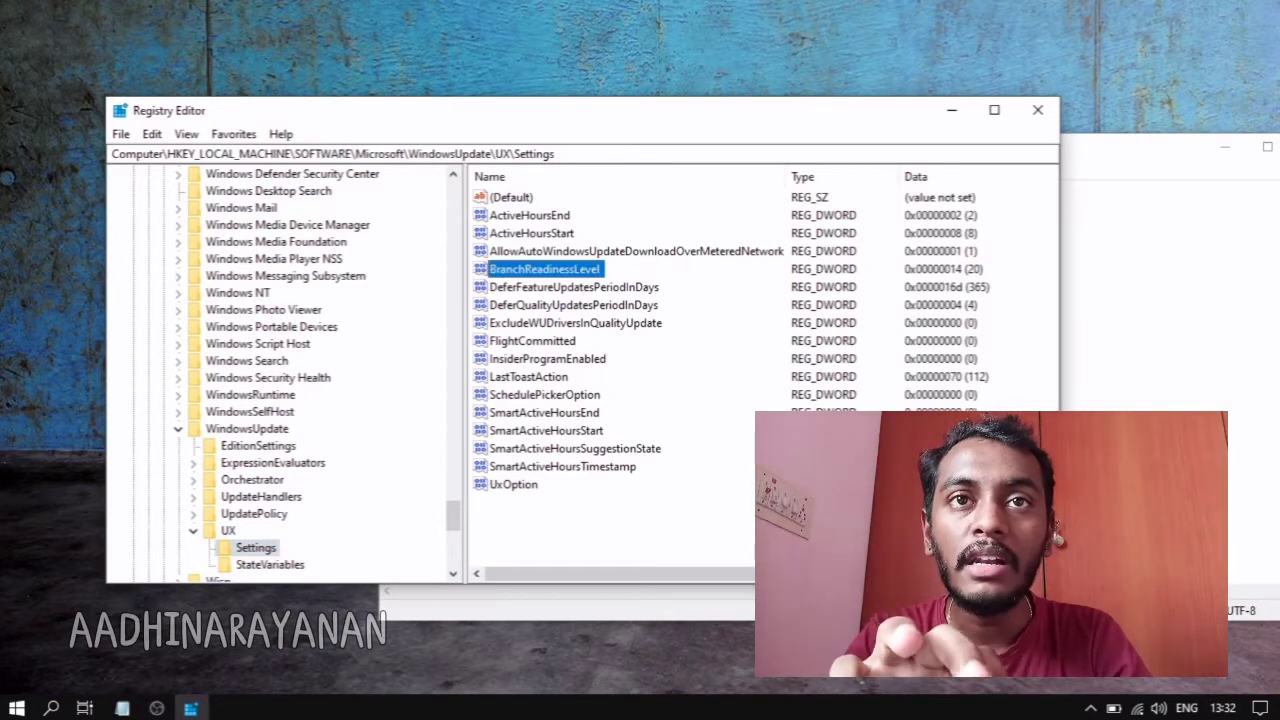
{"action": "left_click", "coordinate": [574, 287]}
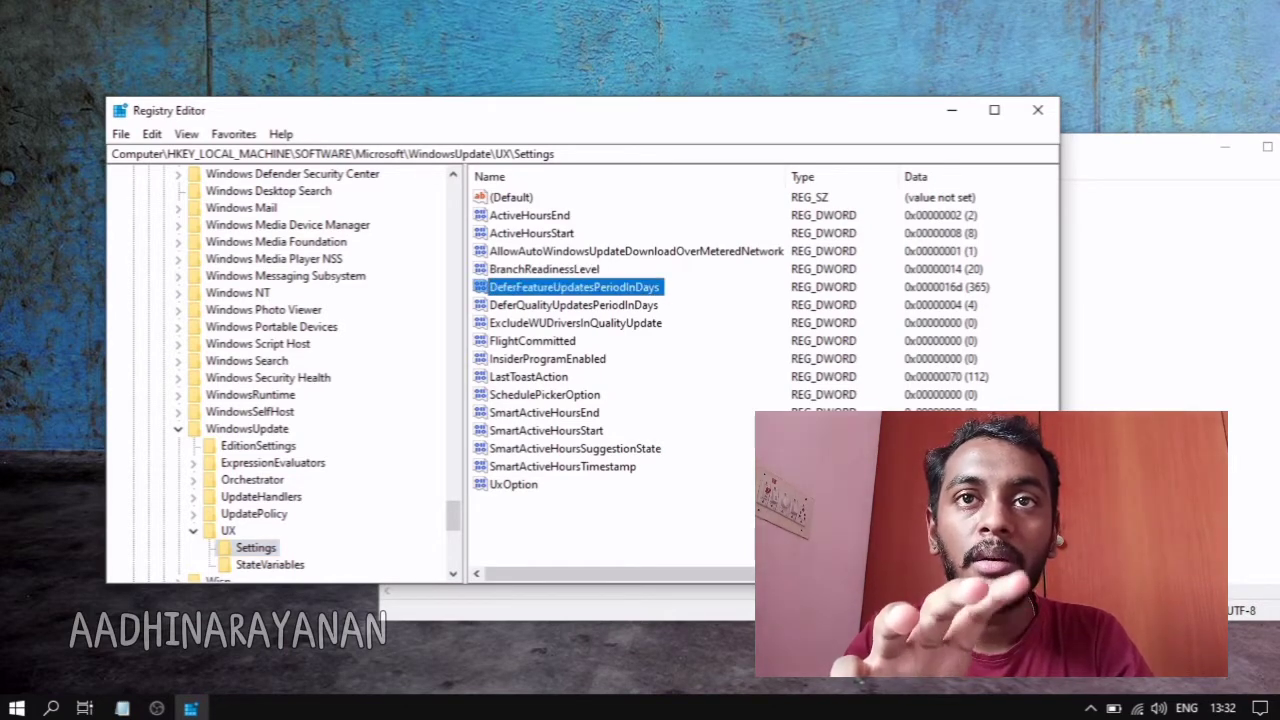
{"action": "left_click", "coordinate": [574, 305]}
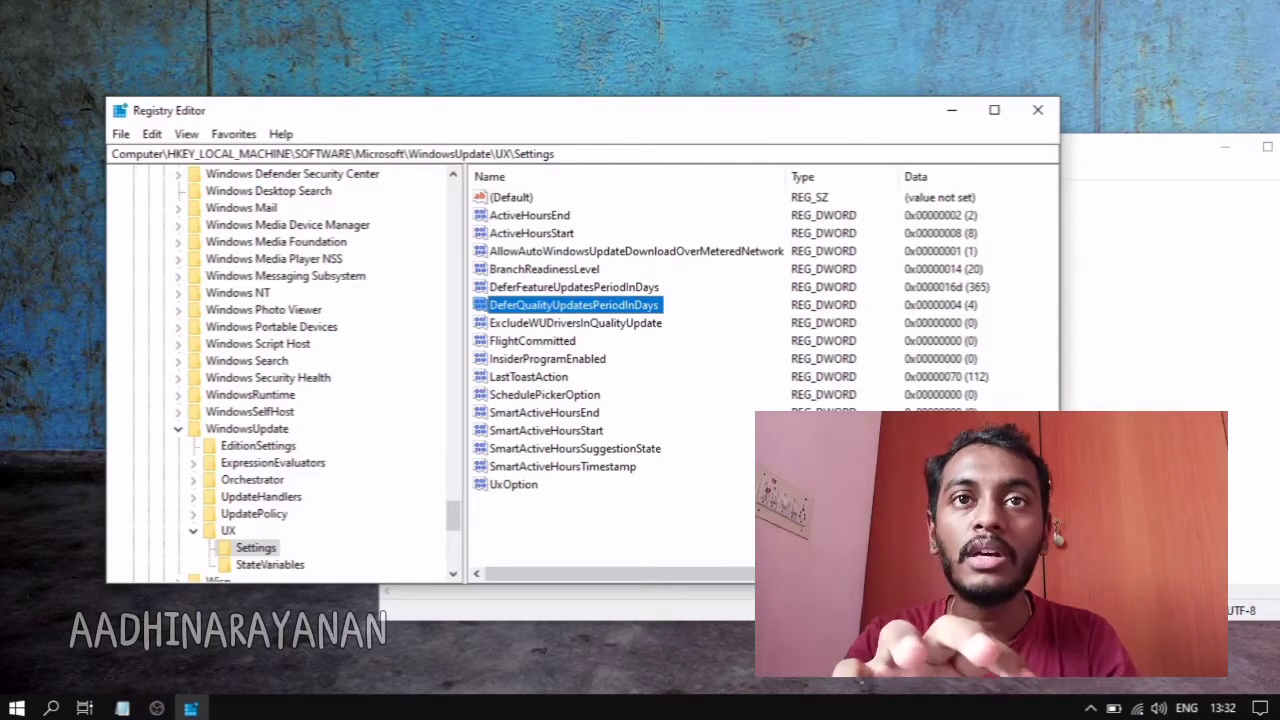
Complete the misspelled value name in the Notepad notes so it reads BranchReadinessLevel.
{"action": "key", "text": "alt+Tab"}
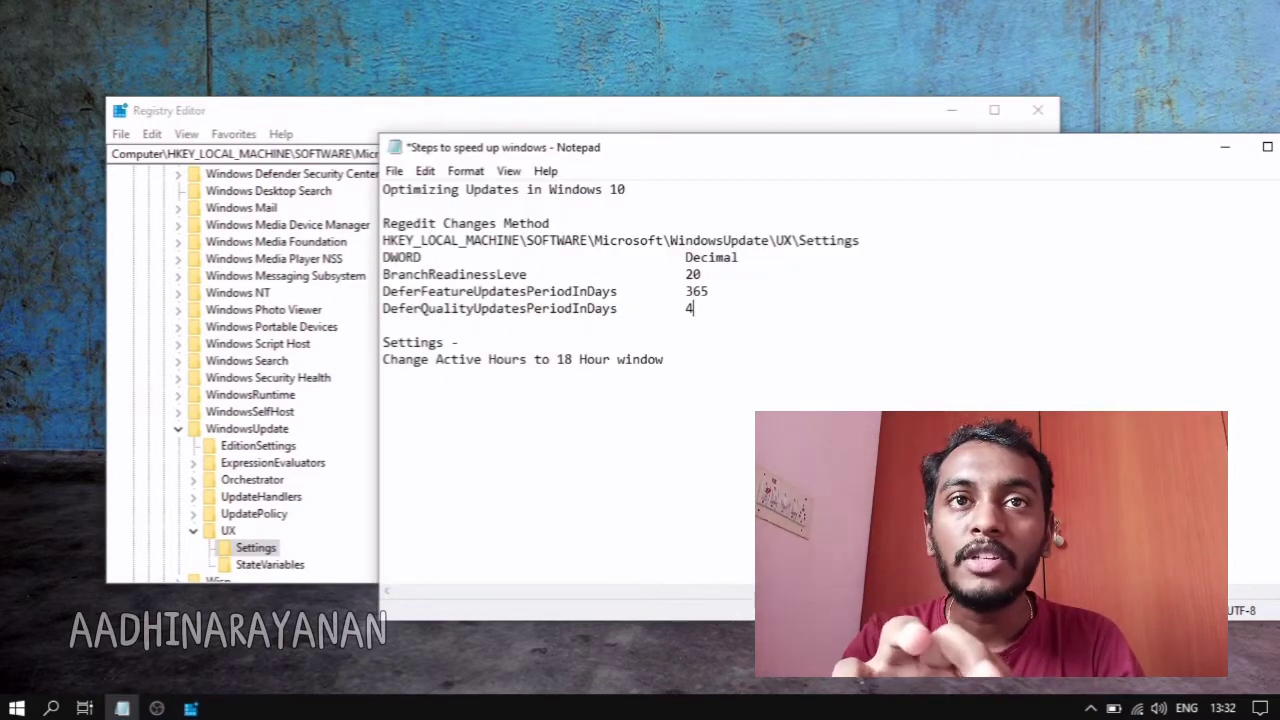
{"action": "left_click", "coordinate": [527, 274]}
{"action": "type", "text": "l"}
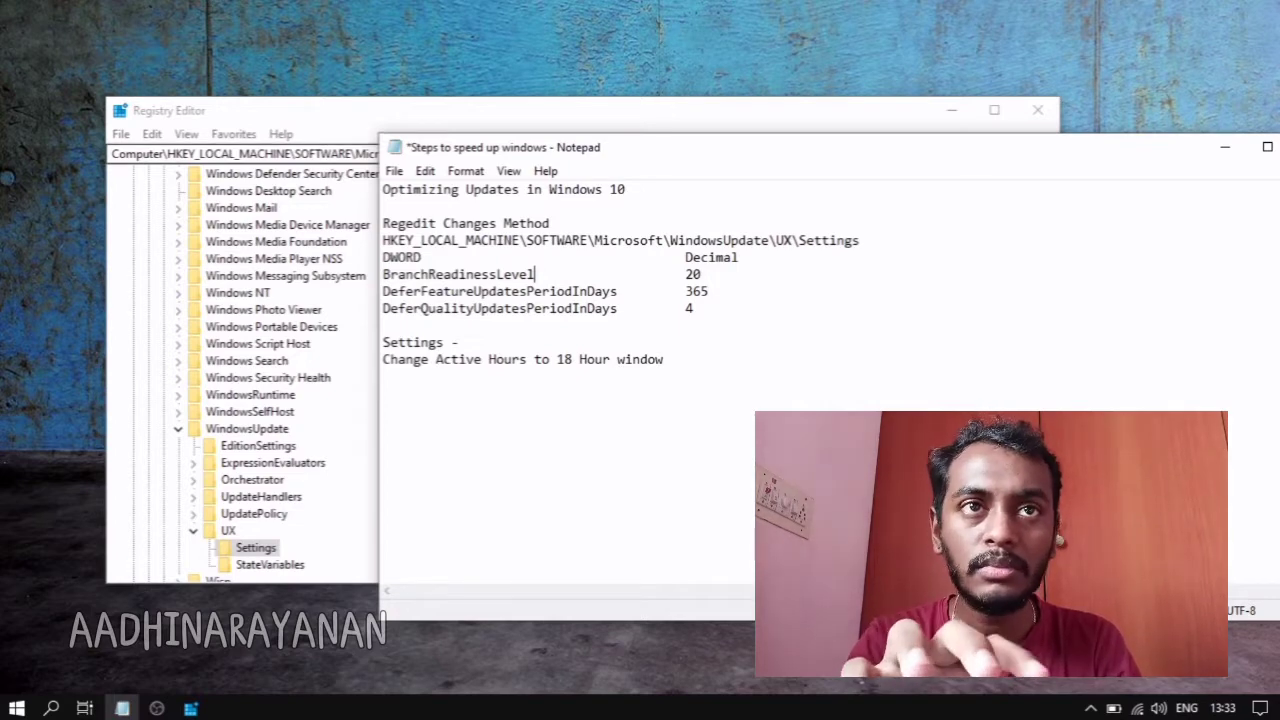
In Registry Editor, set the BranchReadinessLevel DWORD to 20 with the decimal base.
{"action": "key", "text": "alt+Tab"}
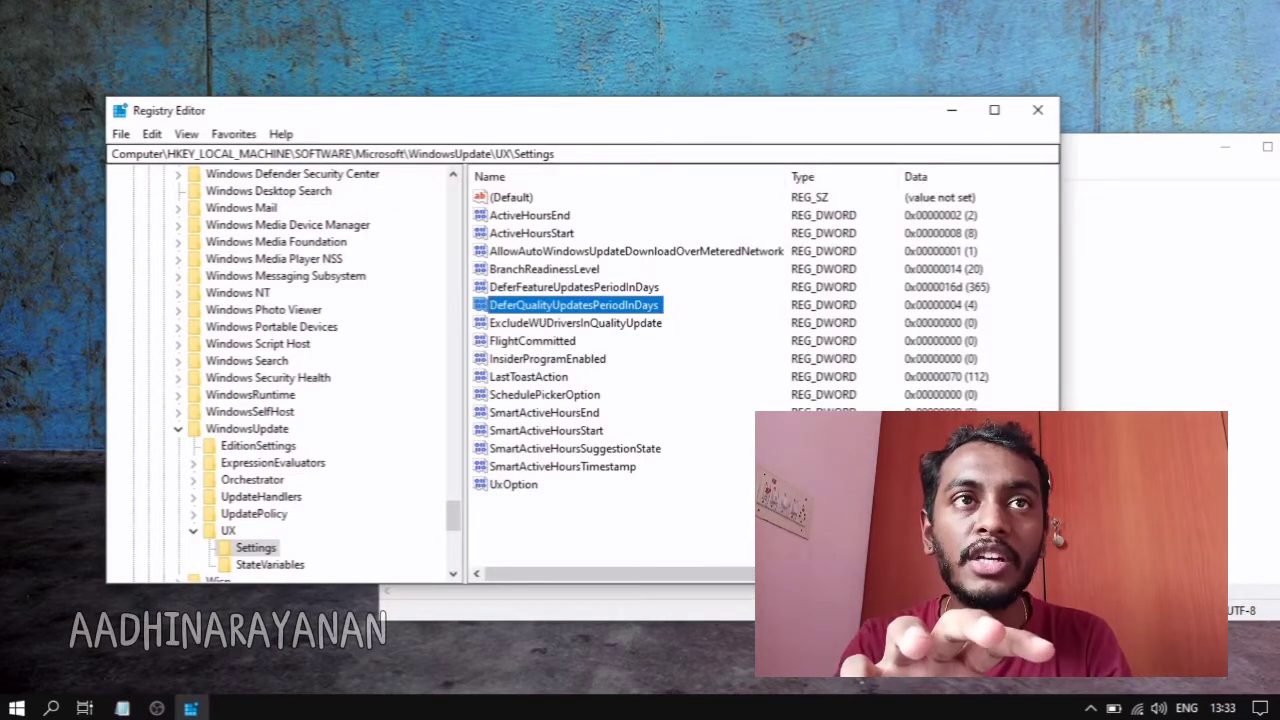
{"action": "left_click", "coordinate": [545, 269]}
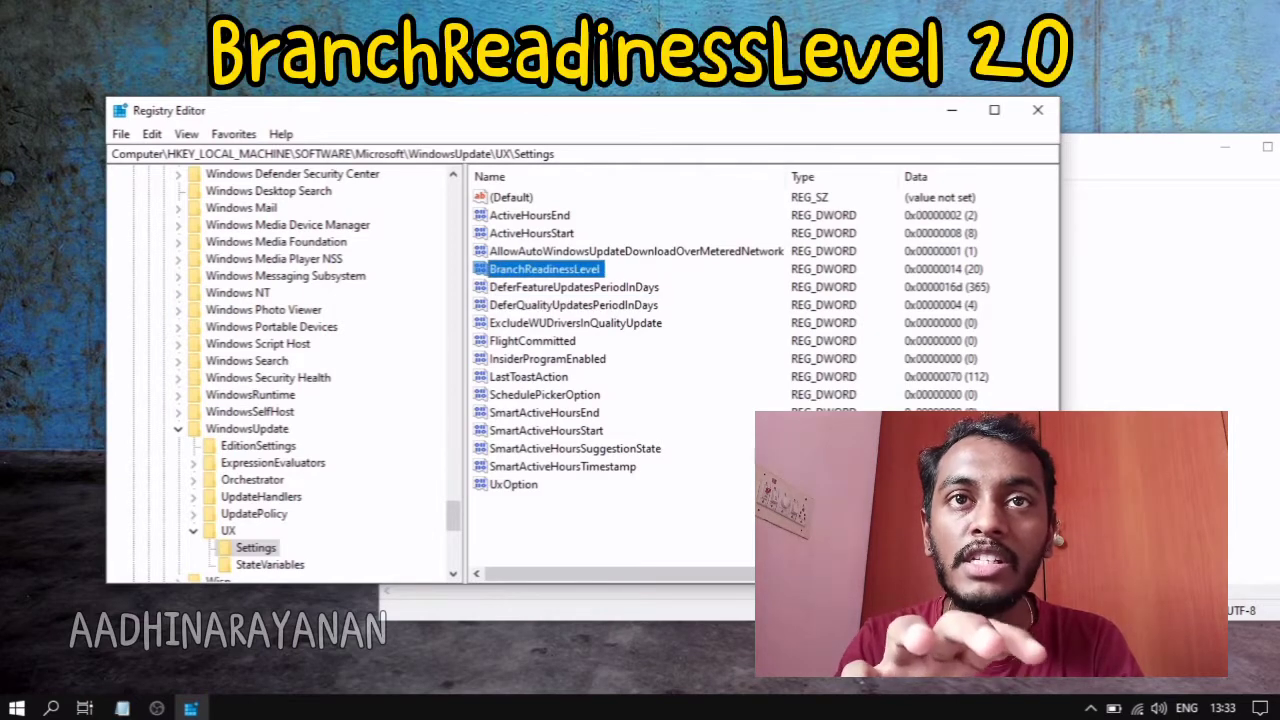
{"action": "key", "text": "Return"}
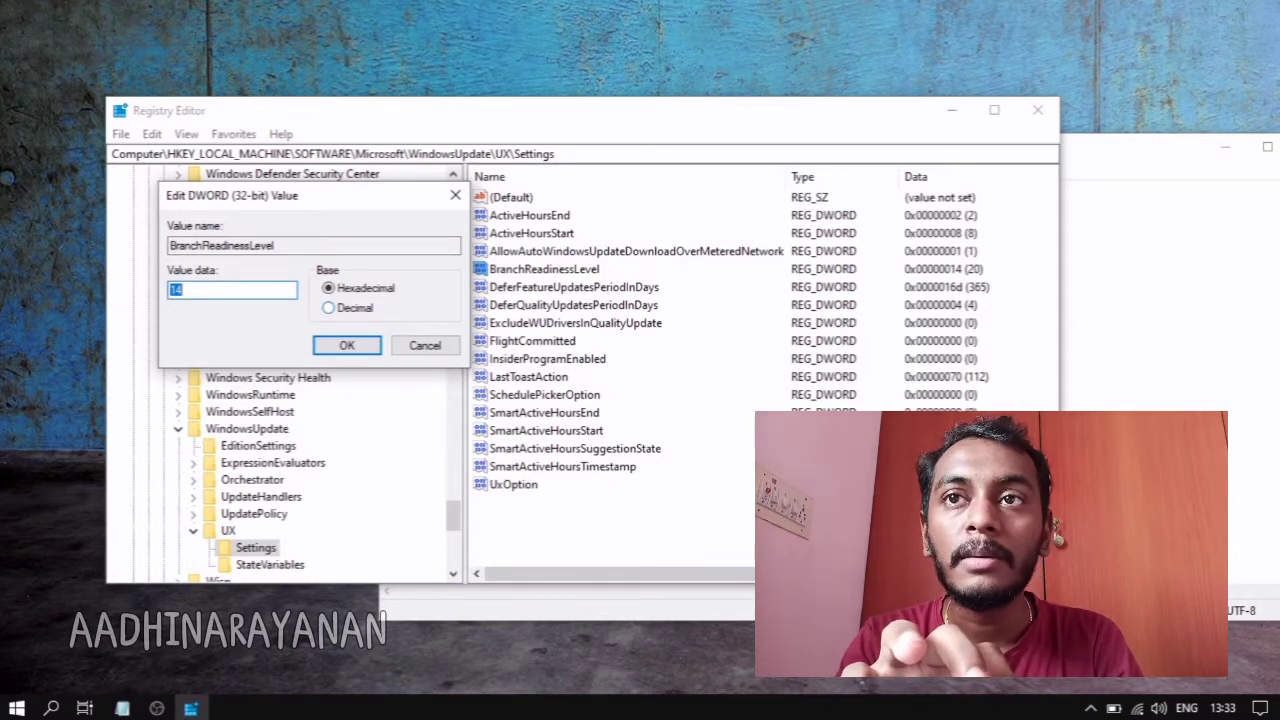
{"action": "left_click", "coordinate": [329, 308]}
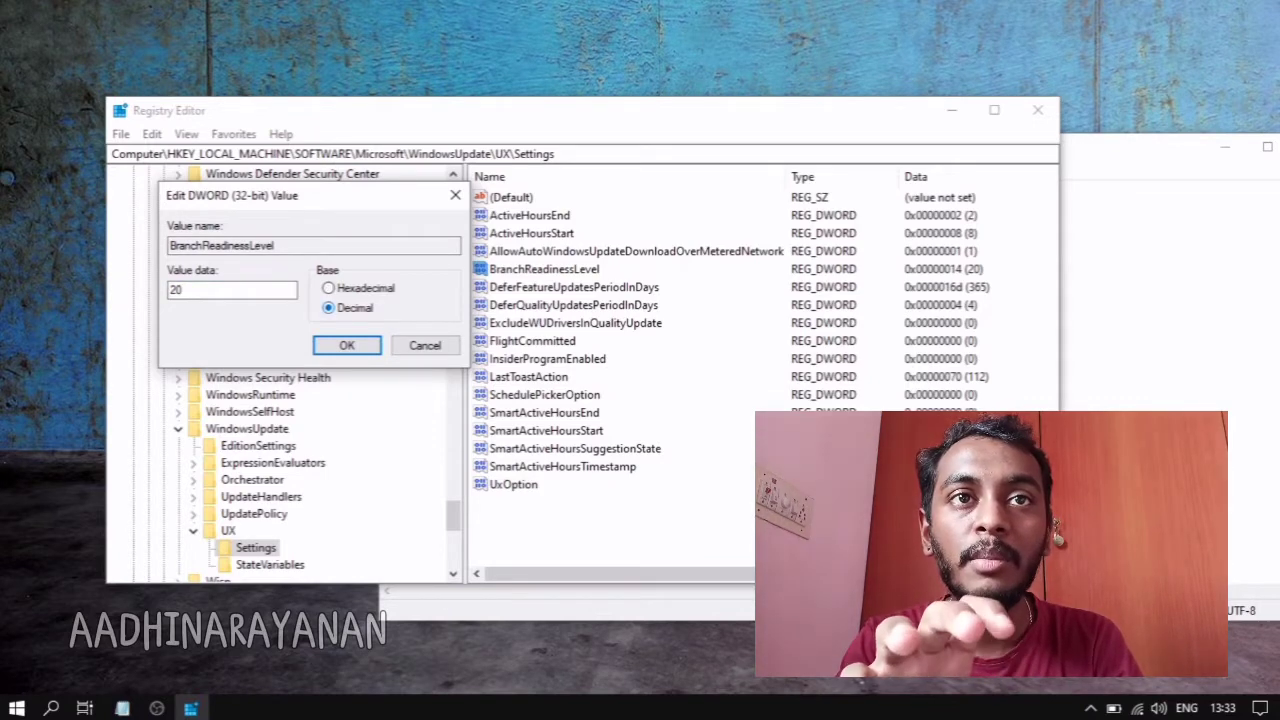
{"action": "left_click", "coordinate": [204, 290]}
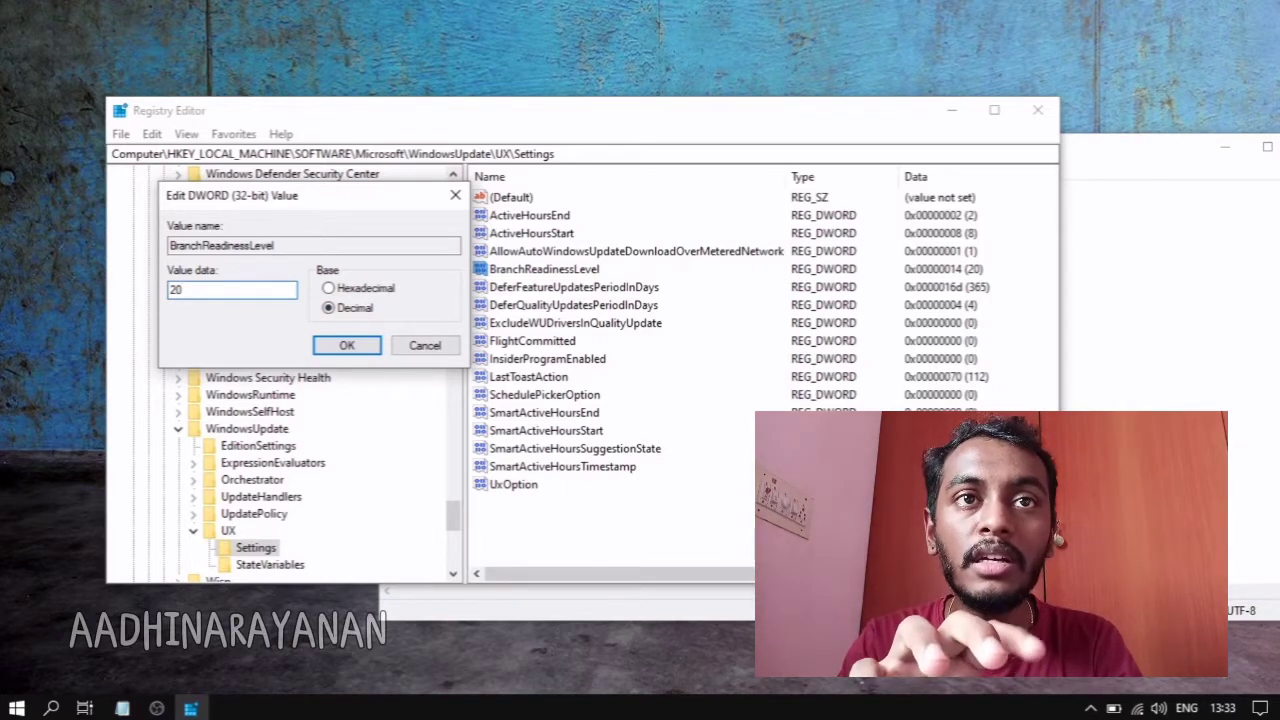
{"action": "key", "text": "Return"}
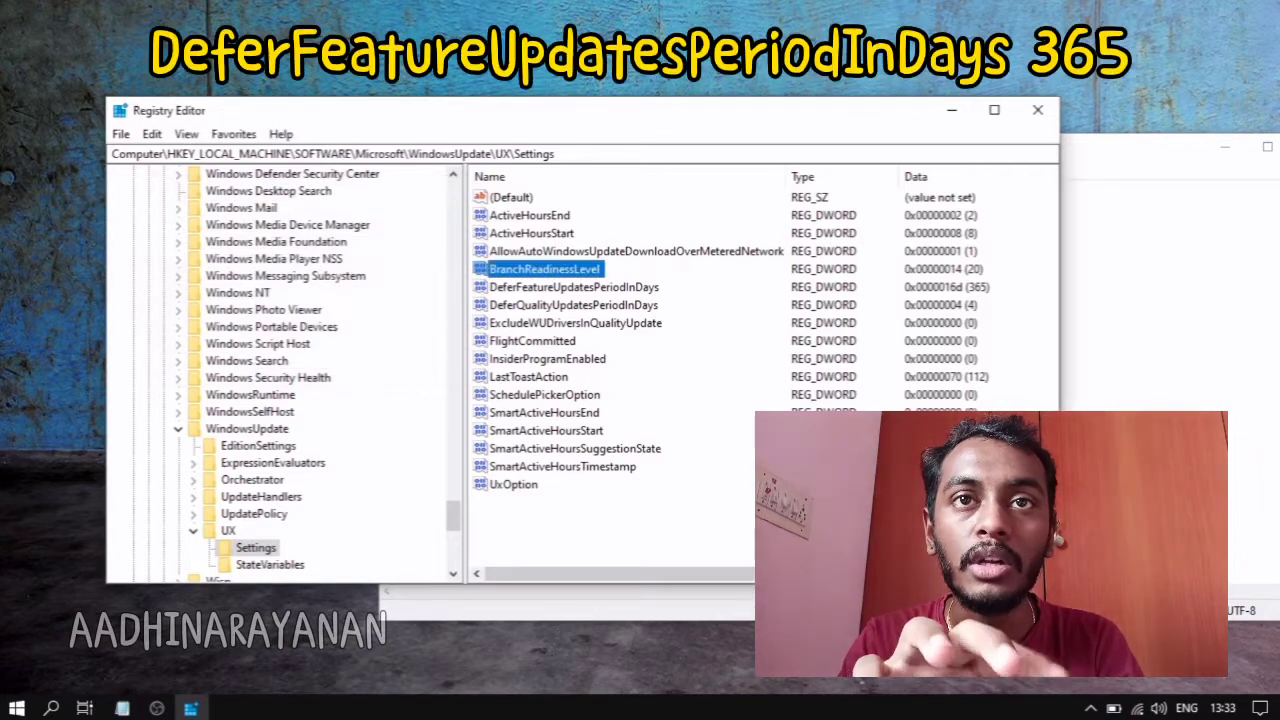
Set the DeferFeatureUpdatesPeriodInDays DWORD to 365 with the decimal base.
{"action": "left_click", "coordinate": [574, 287]}
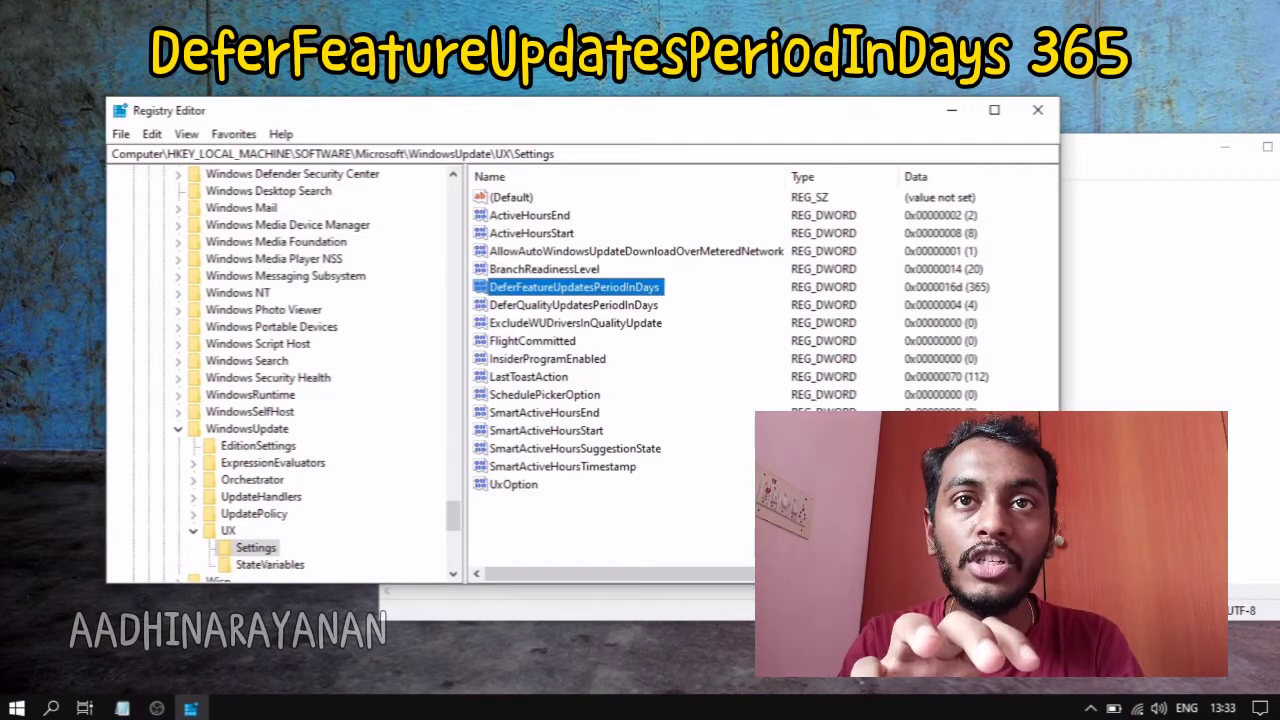
{"action": "key", "text": "Return"}
{"action": "key", "text": "alt+d"}
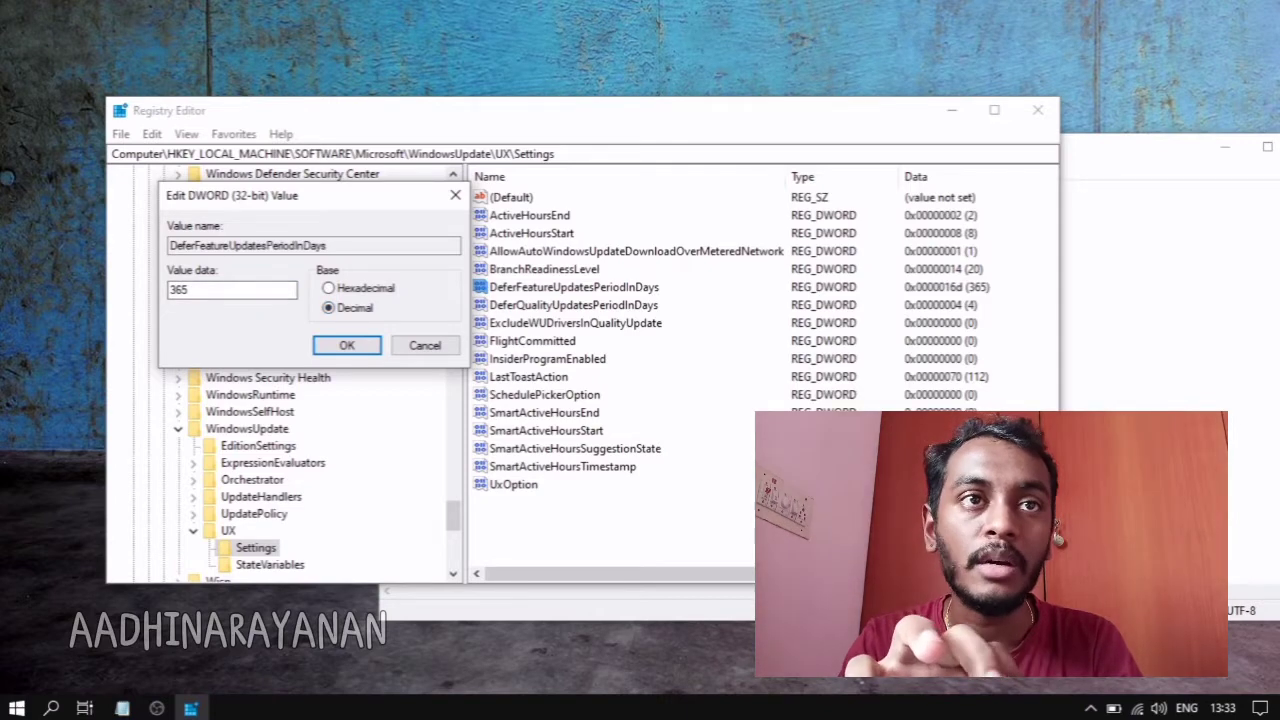
{"action": "key", "text": "Return"}
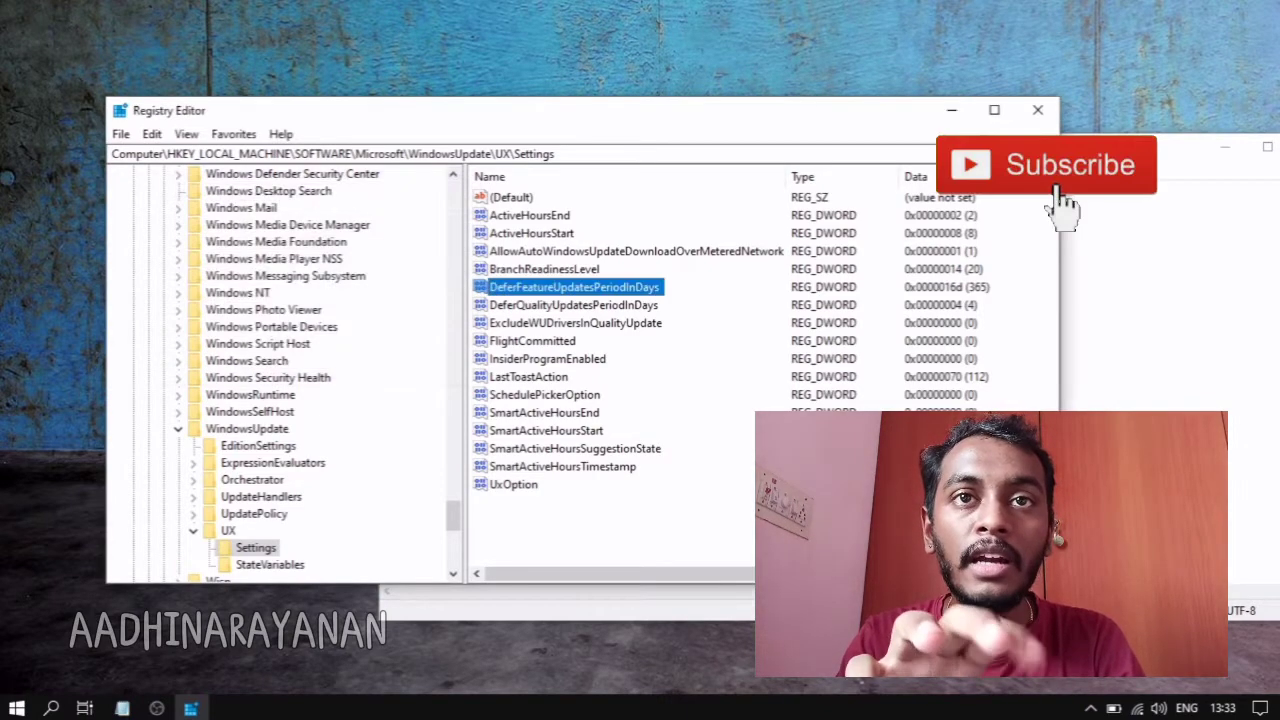
Set the DeferQualityUpdatesPeriodInDays DWORD to 4 with the decimal base.
{"action": "key", "text": "Down"}
{"action": "key", "text": "Return"}
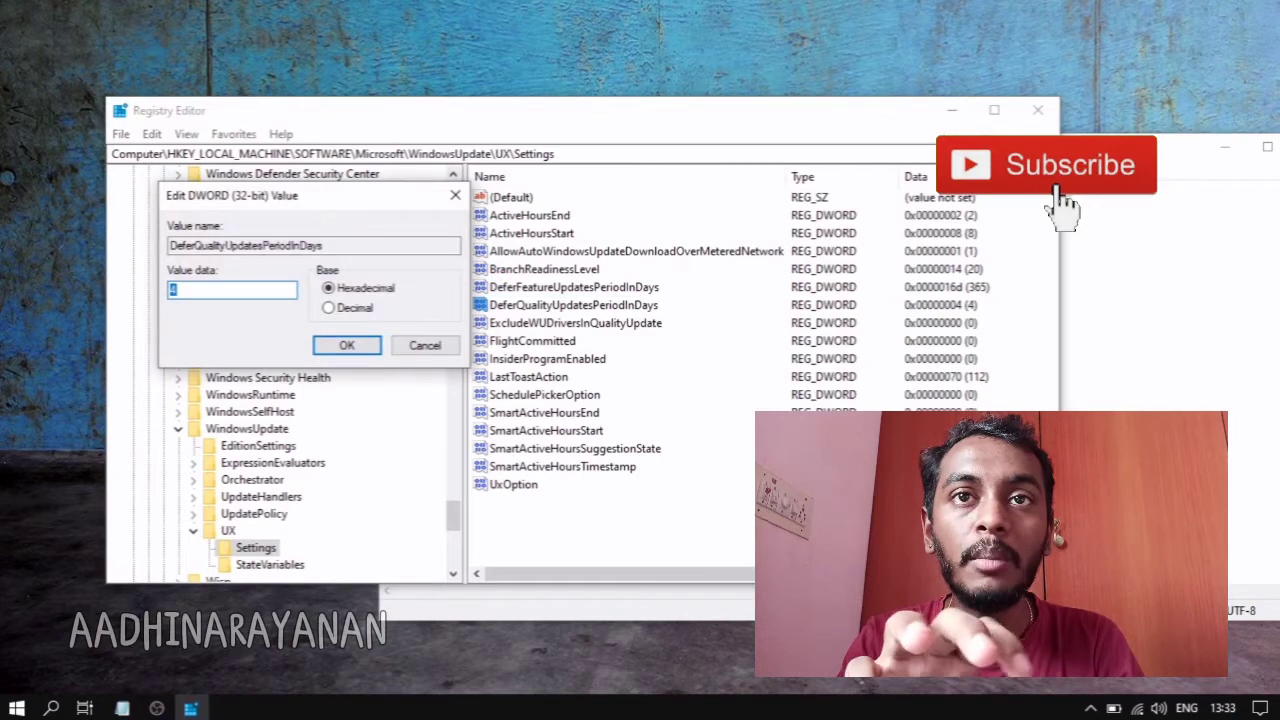
{"action": "key", "text": "alt+d"}
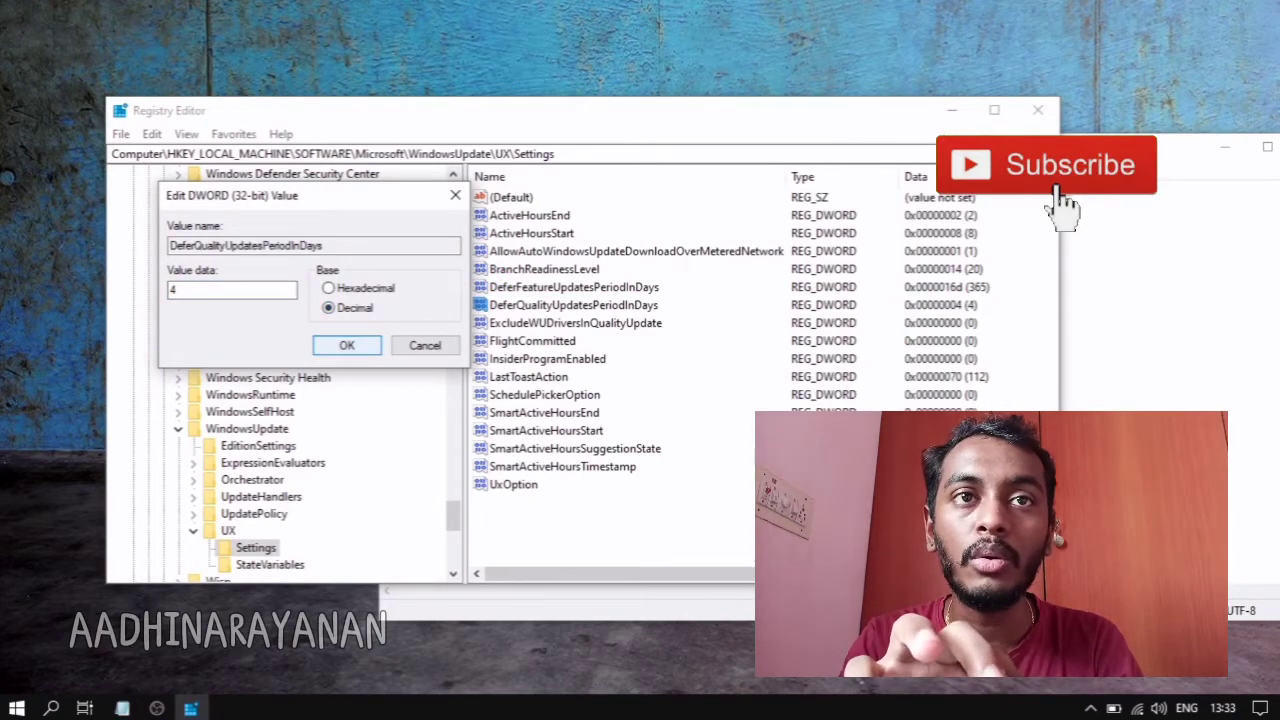
{"action": "key", "text": "Return"}
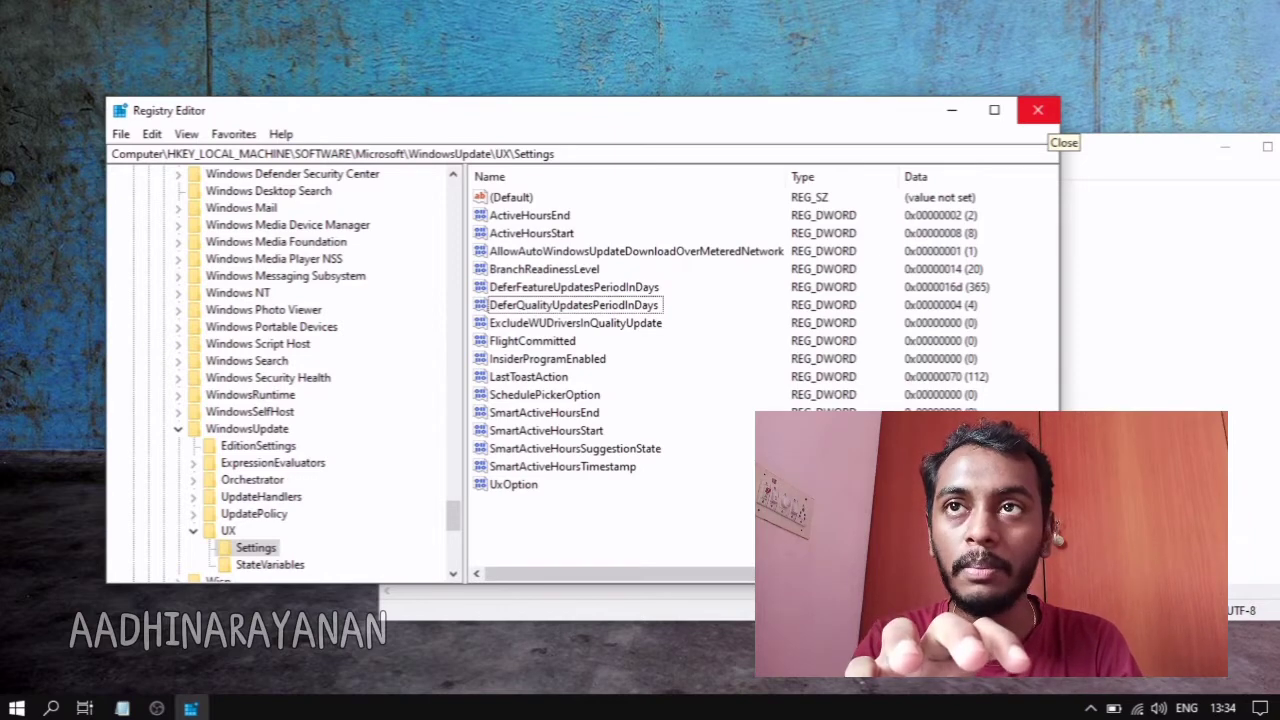
Close Registry Editor and switch to Windows Settings, going to the Windows Update page under Update & Security.
{"action": "left_click", "coordinate": [1038, 110]}
{"action": "left_click", "coordinate": [16, 708]}
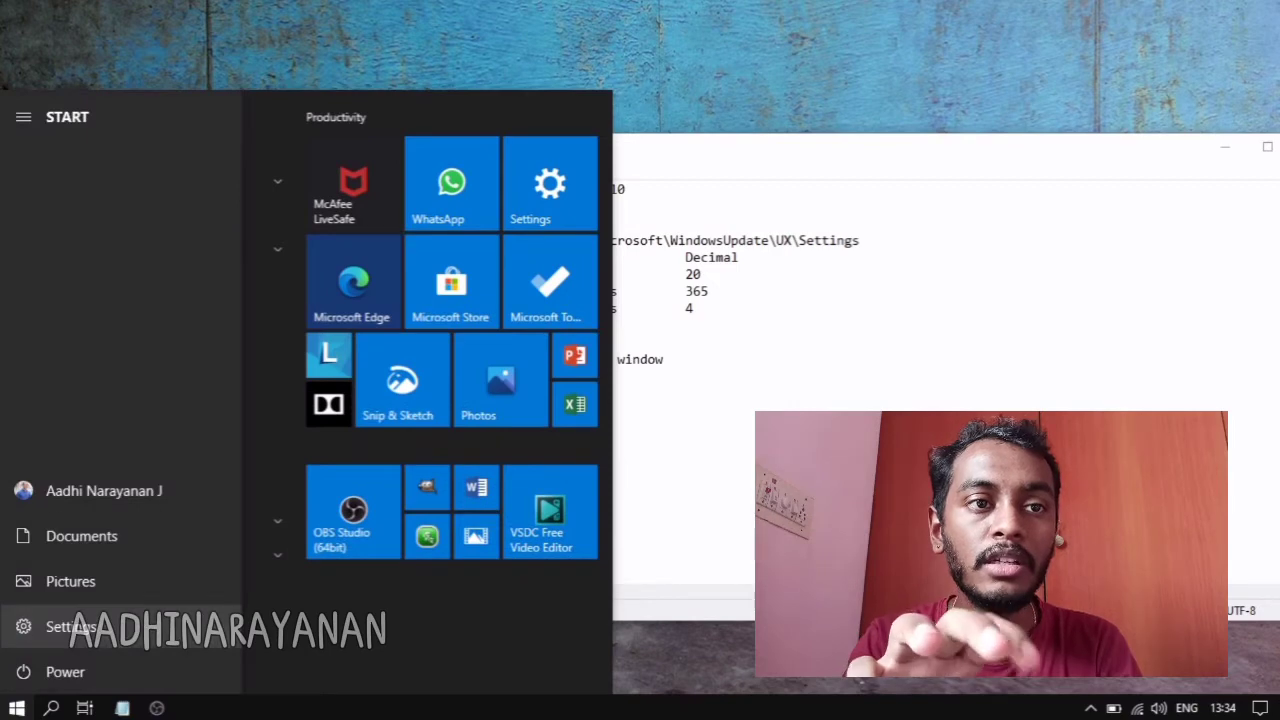
{"action": "left_click", "coordinate": [24, 626]}
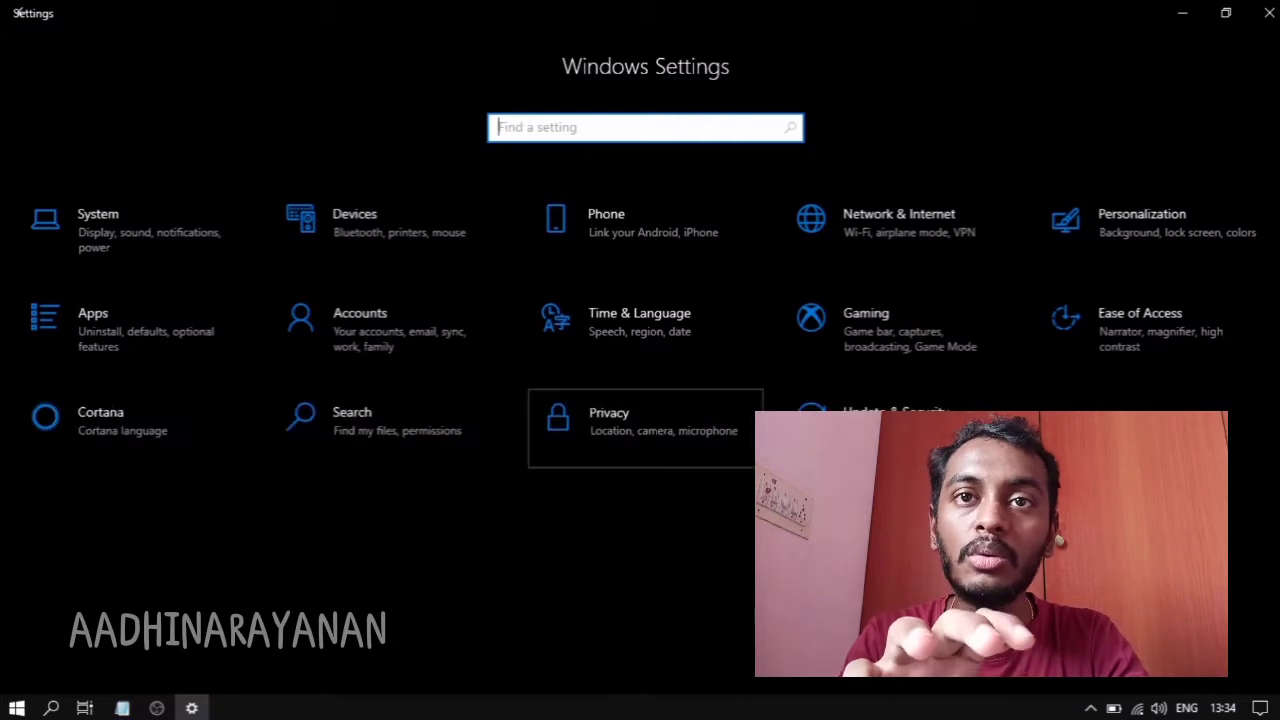
{"action": "left_click", "coordinate": [610, 425]}
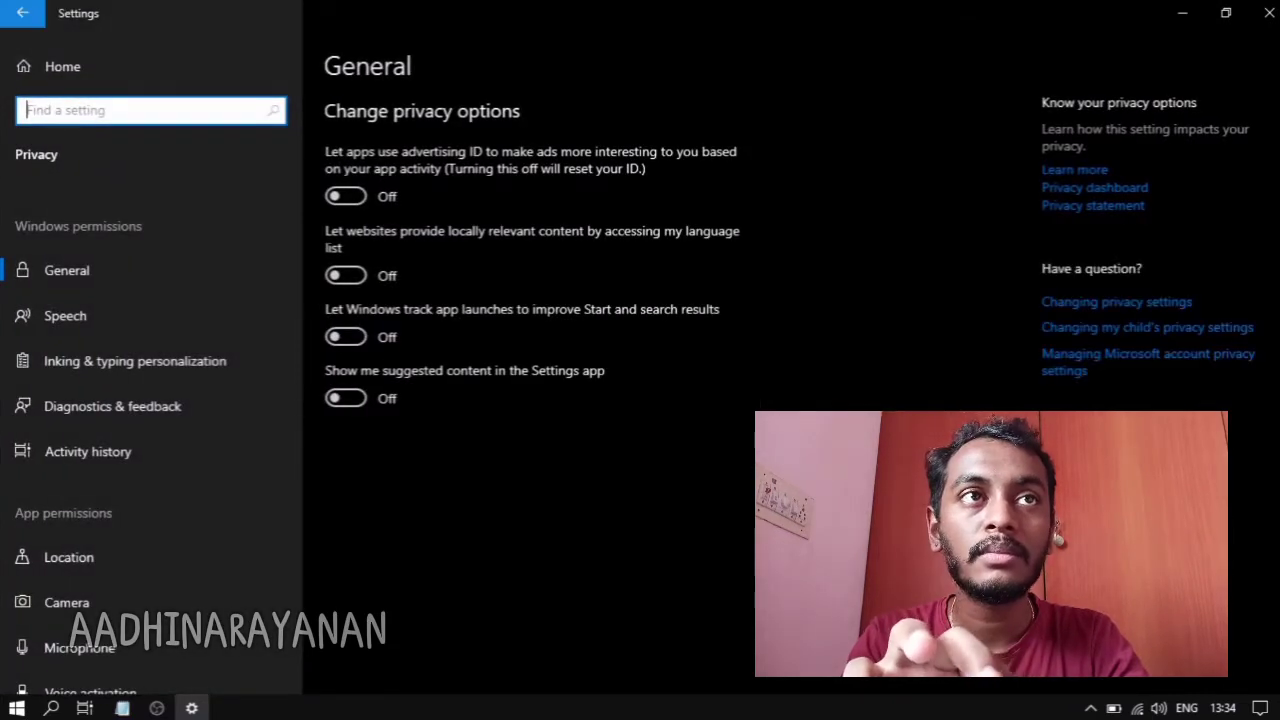
{"action": "left_click", "coordinate": [22, 13]}
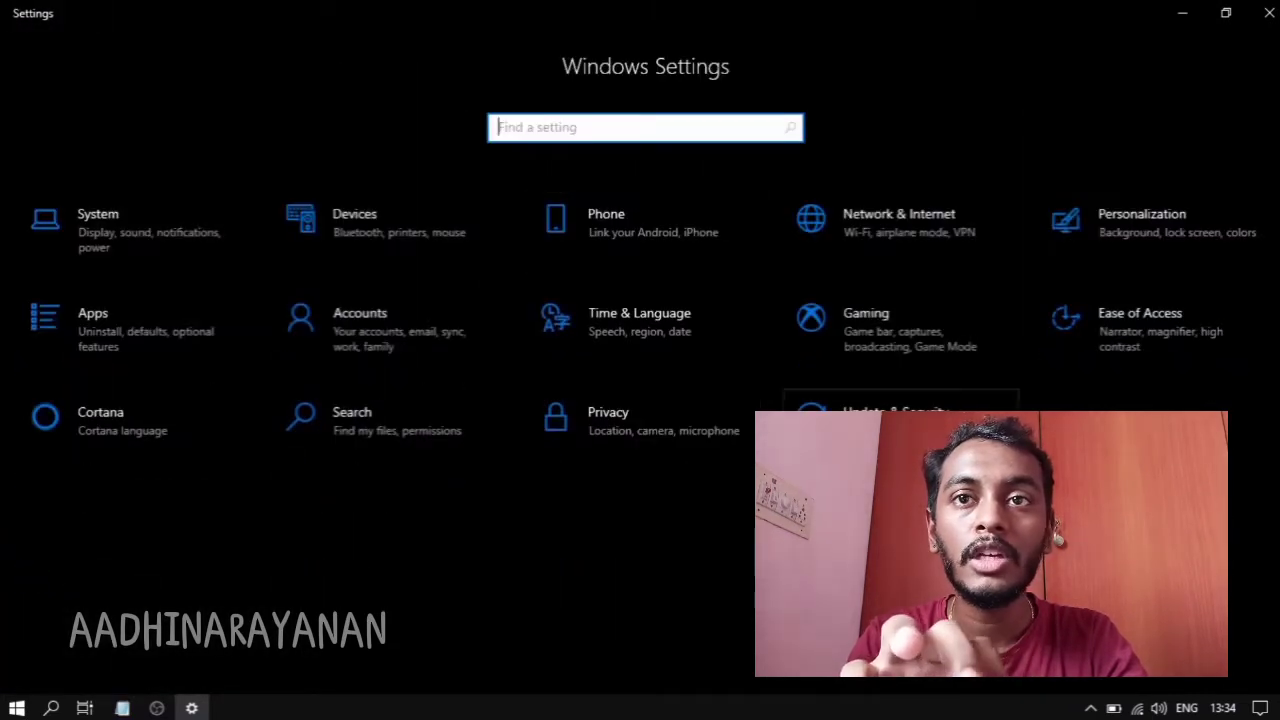
{"action": "left_click", "coordinate": [900, 425]}
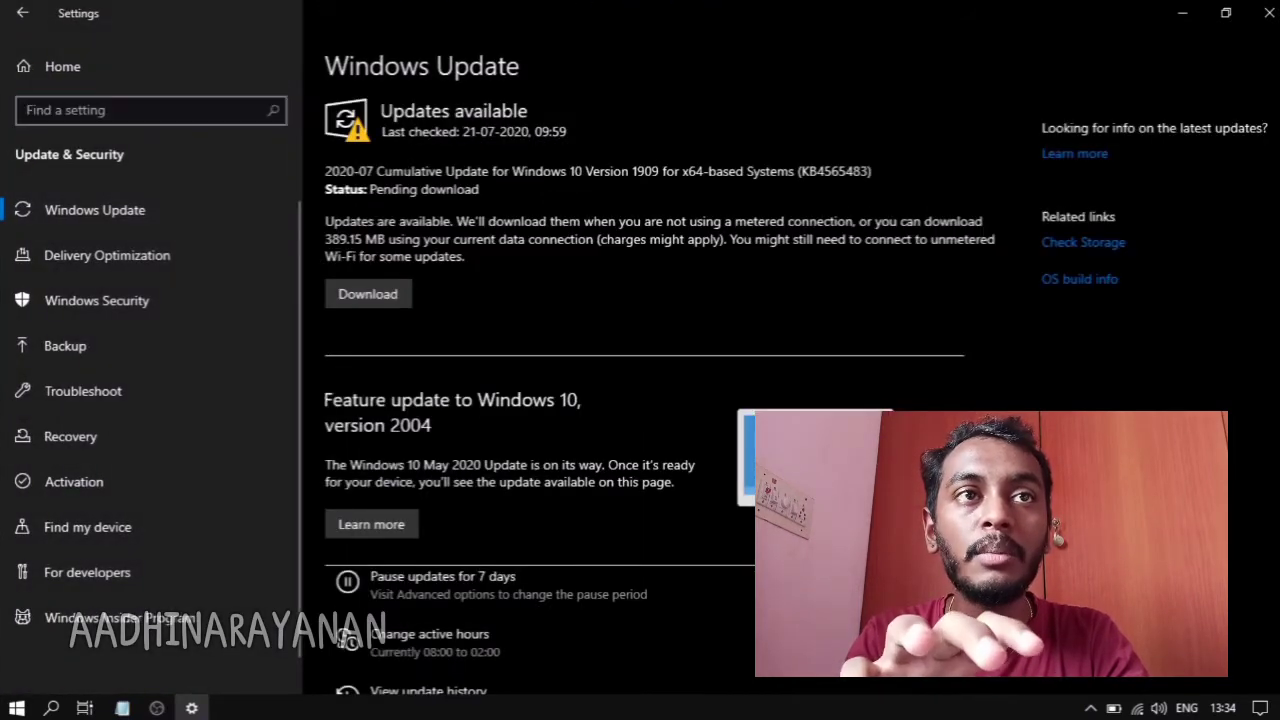
Review the advanced Windows Update options for downloads, restarts, notifications and pausing, along with the linked privacy settings.
{"action": "scroll", "coordinate": [490, 555], "scroll_direction": "down", "scroll_amount": 2}
{"action": "left_click", "coordinate": [425, 610]}
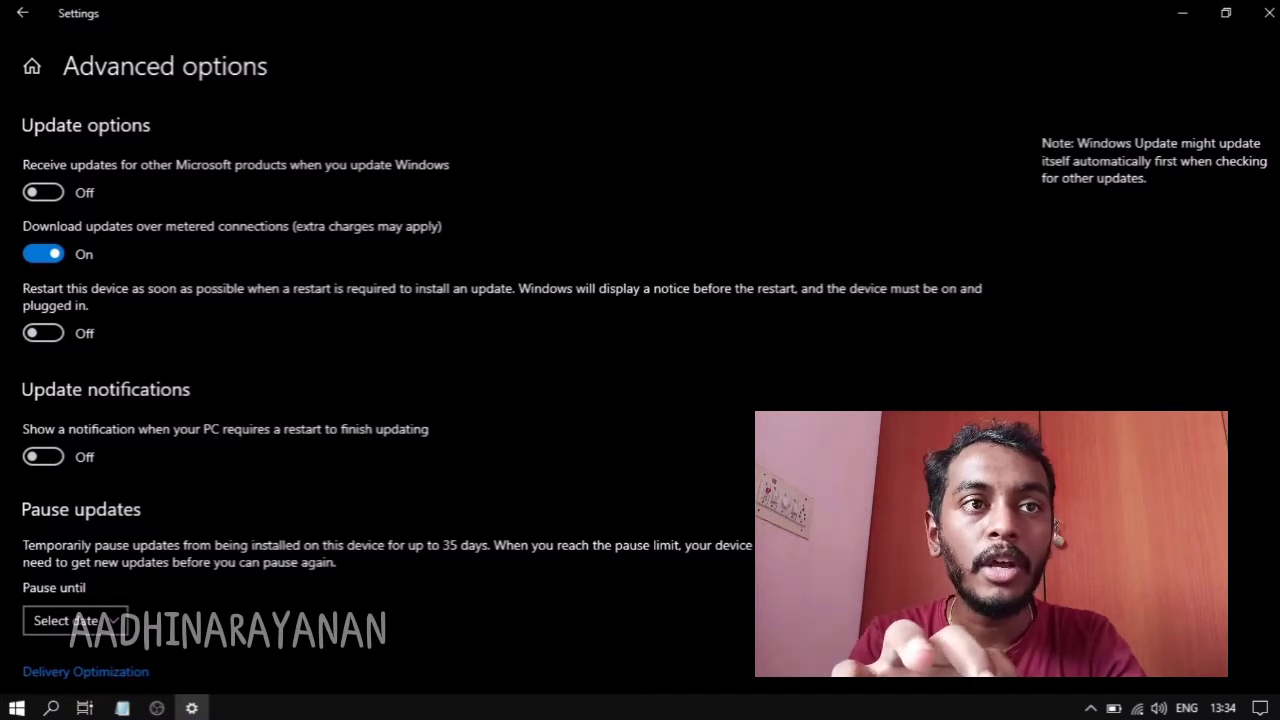
{"action": "scroll", "coordinate": [500, 380], "scroll_direction": "down", "scroll_amount": 1}
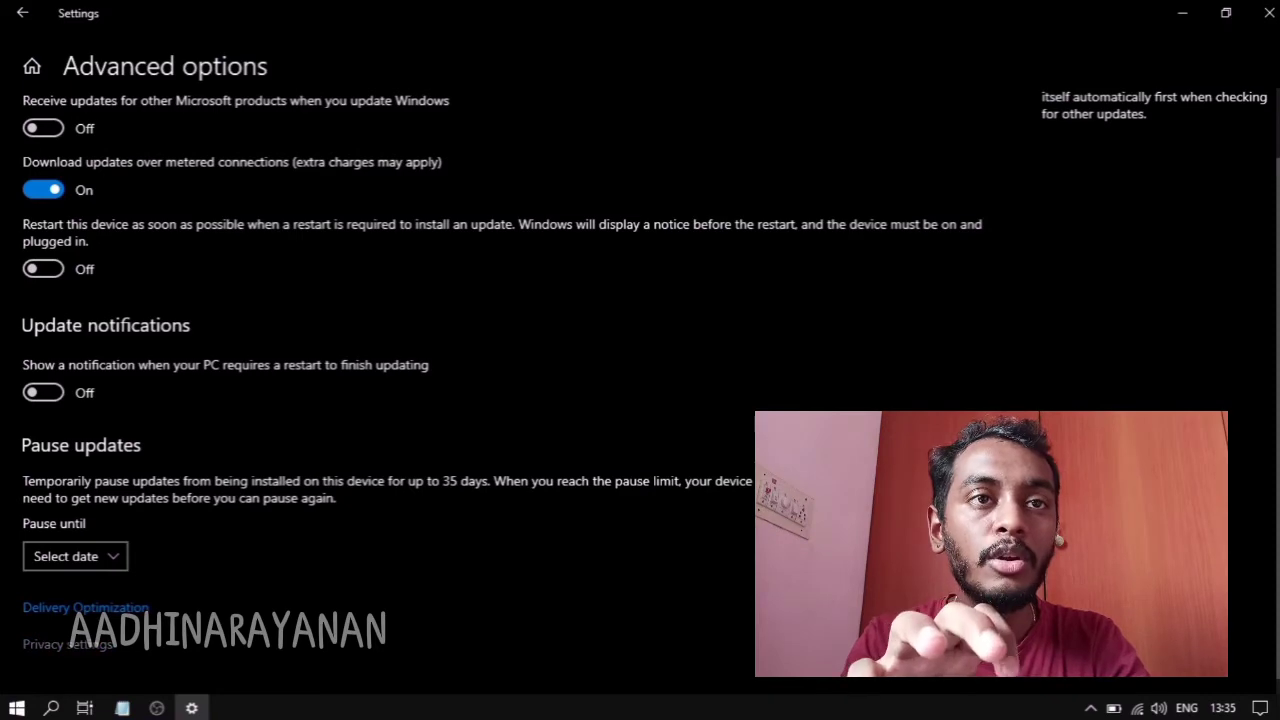
{"action": "left_click", "coordinate": [68, 645]}
{"action": "left_click", "coordinate": [22, 13]}
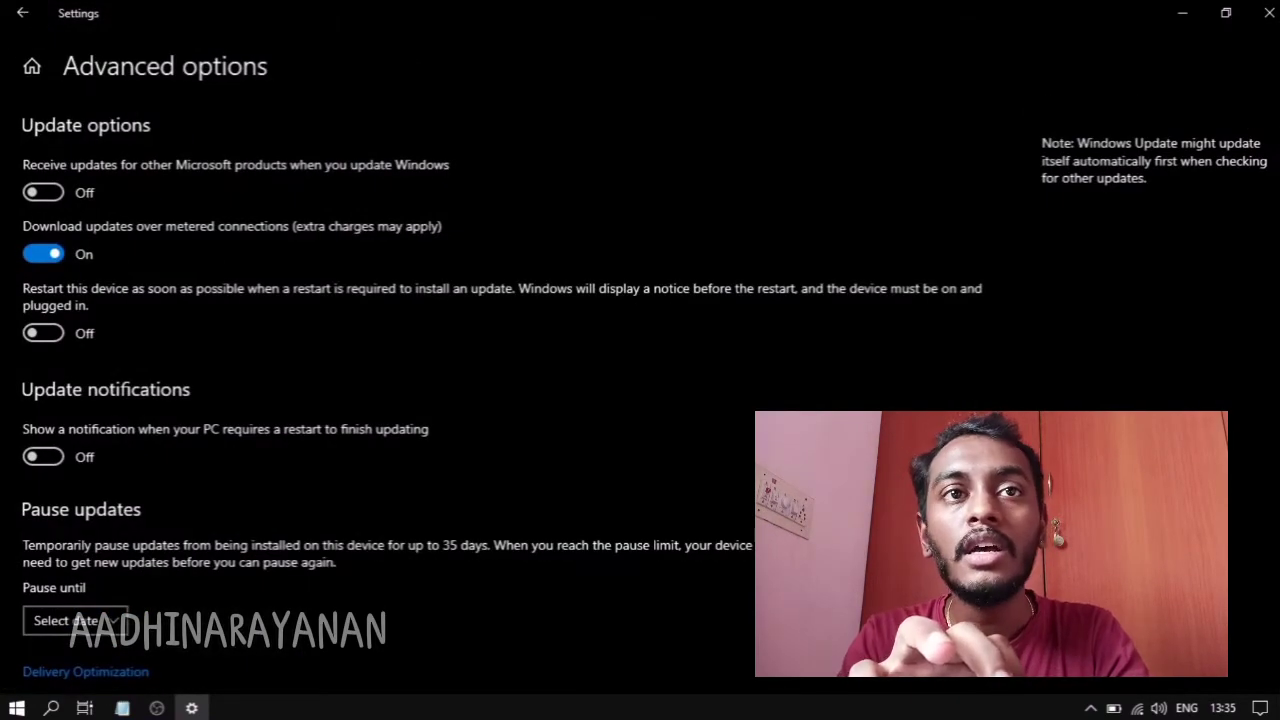
{"action": "scroll", "coordinate": [500, 380], "scroll_direction": "down", "scroll_amount": 1}
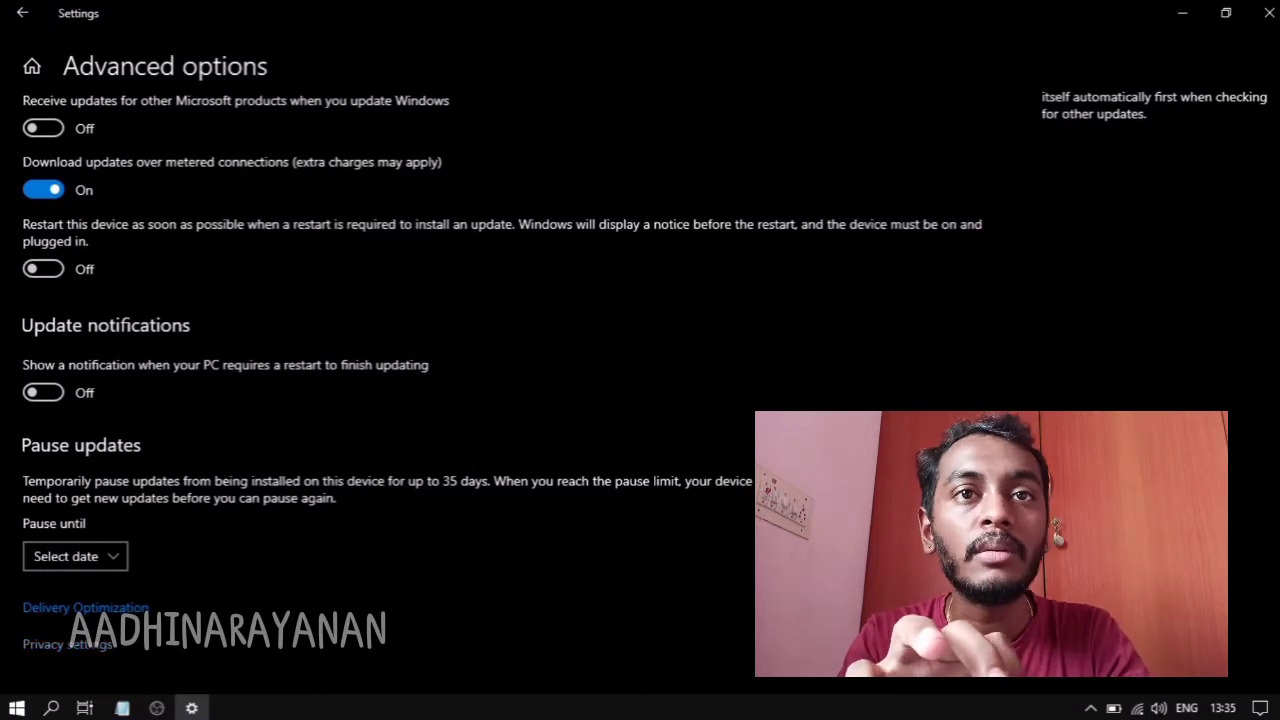
{"action": "left_click", "coordinate": [68, 645]}
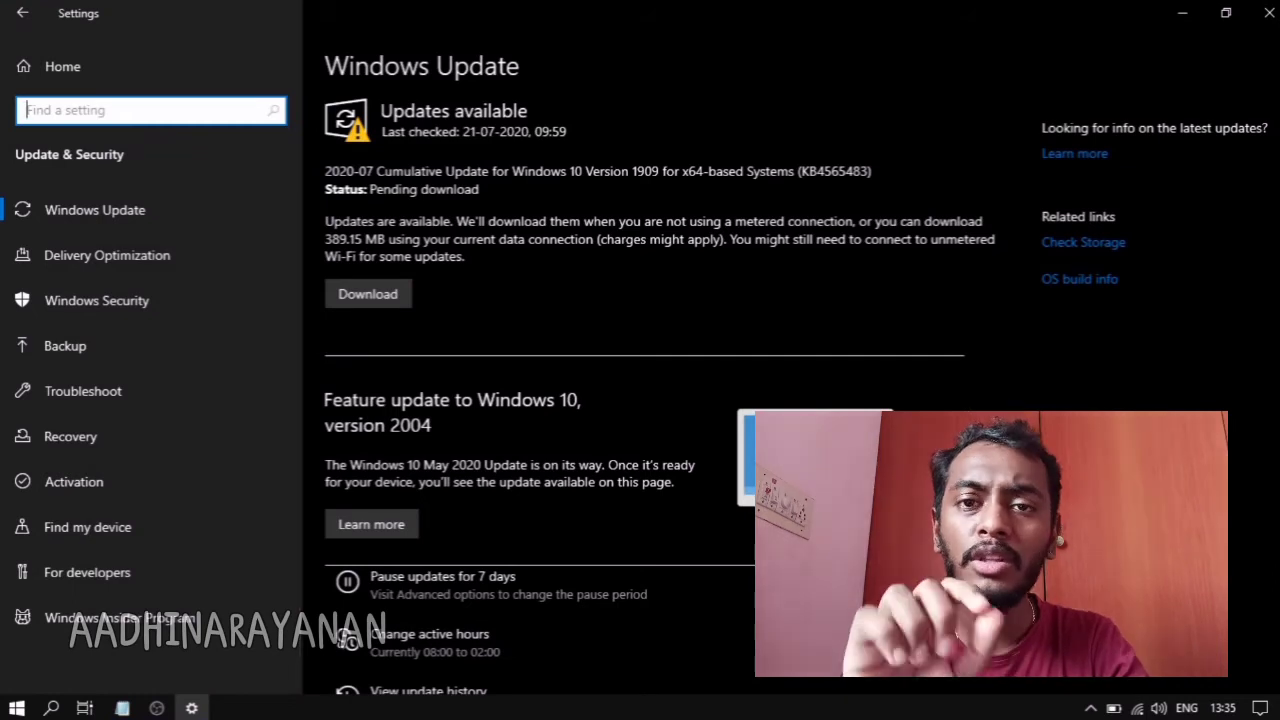
Open the active hours of Windows Update for editing and examine the choices for the end time.
{"action": "scroll", "coordinate": [490, 495], "scroll_direction": "down", "scroll_amount": 2}
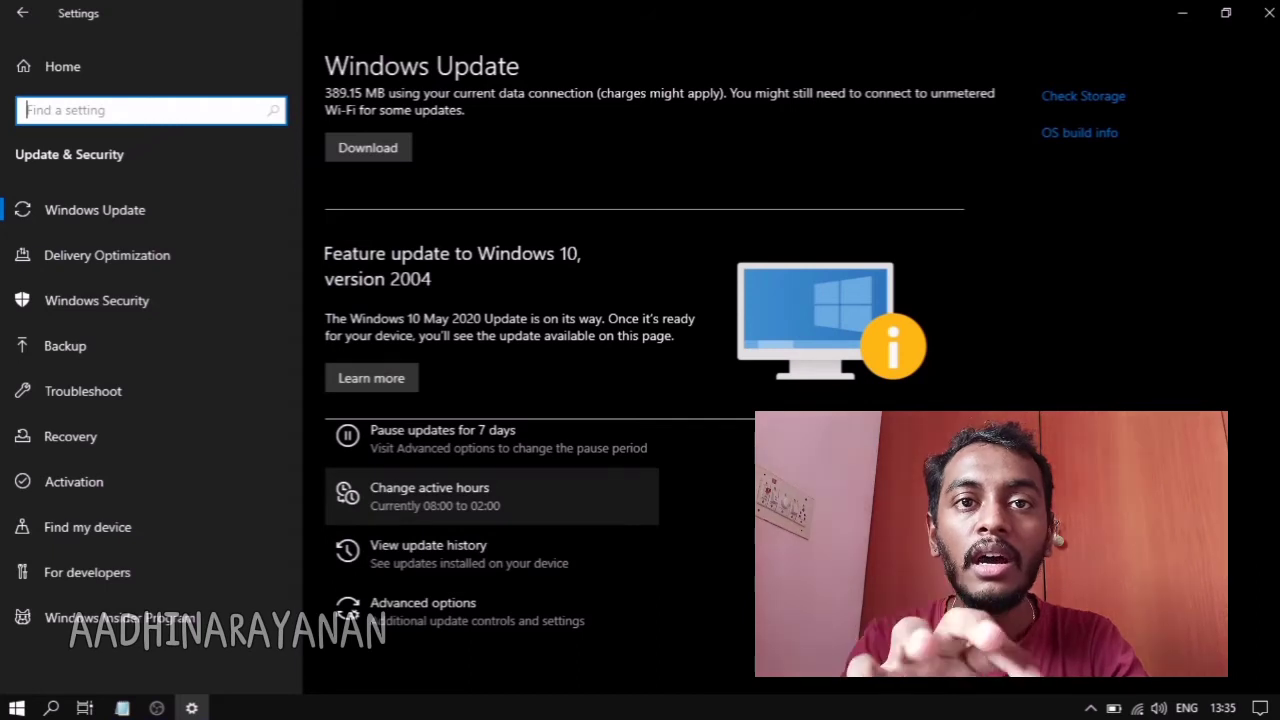
{"action": "left_click", "coordinate": [430, 495]}
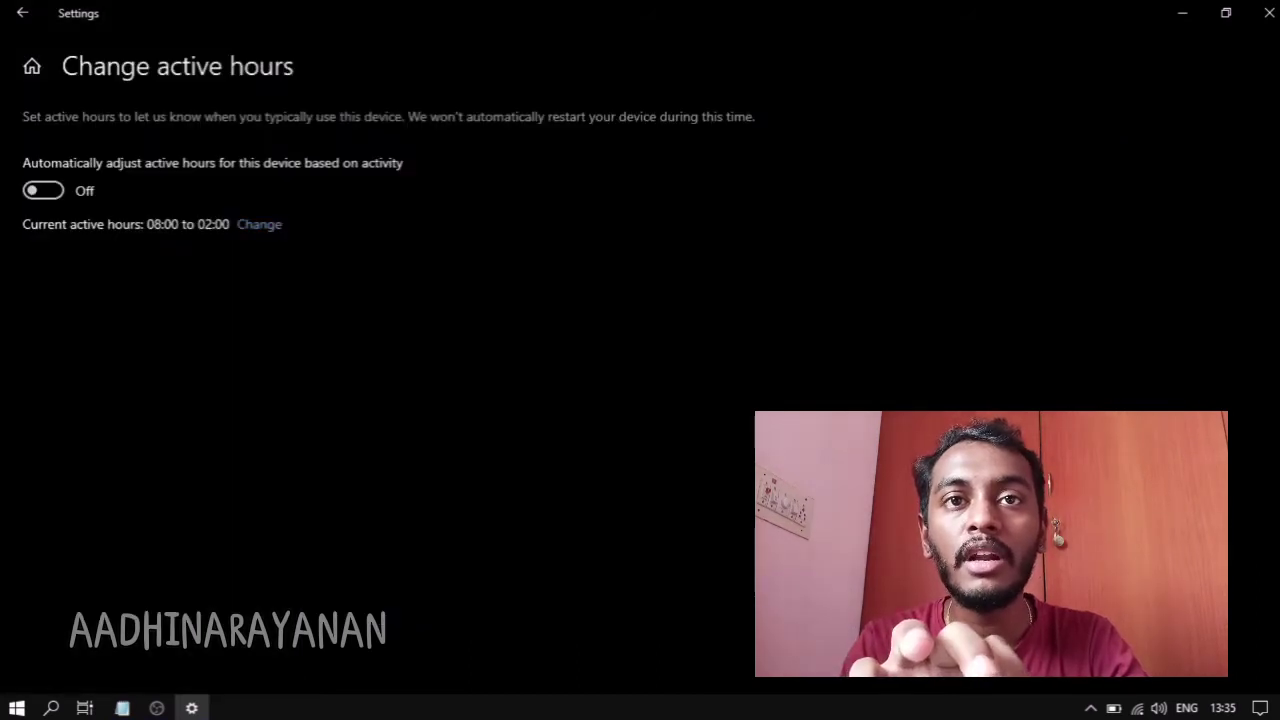
{"action": "left_click", "coordinate": [259, 224]}
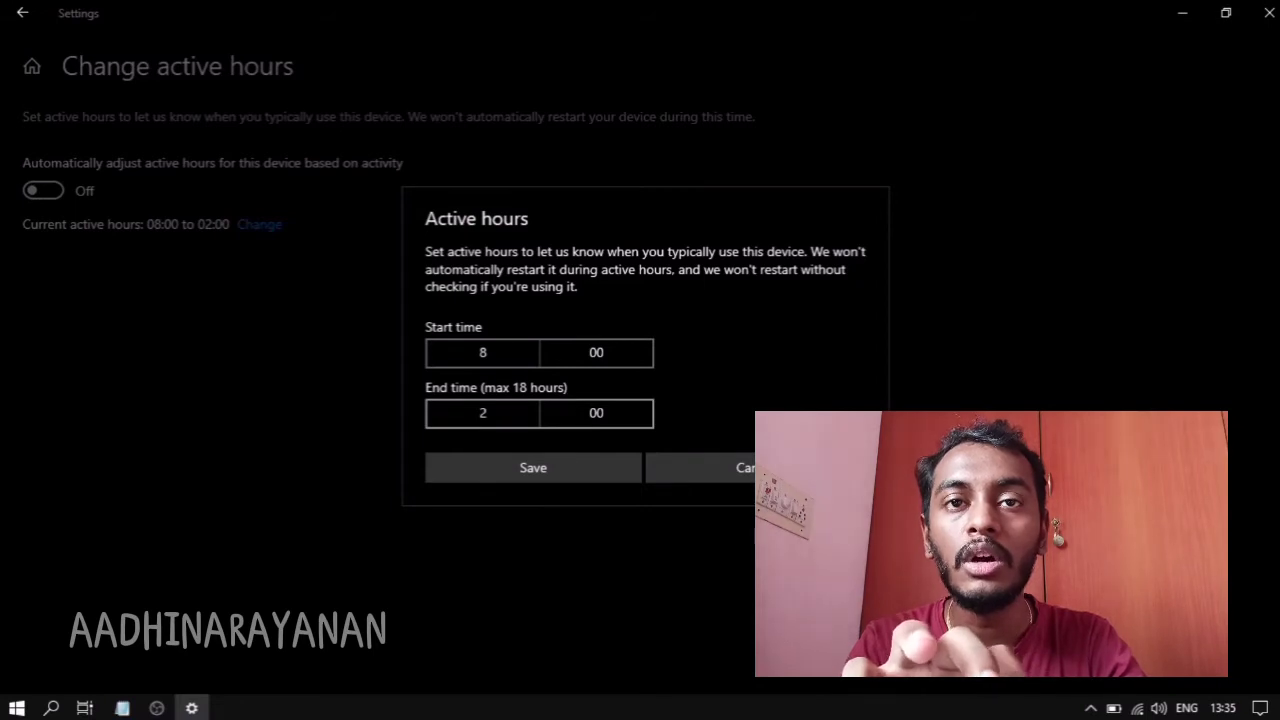
{"action": "left_click", "coordinate": [490, 413]}
{"action": "left_click", "coordinate": [597, 600]}
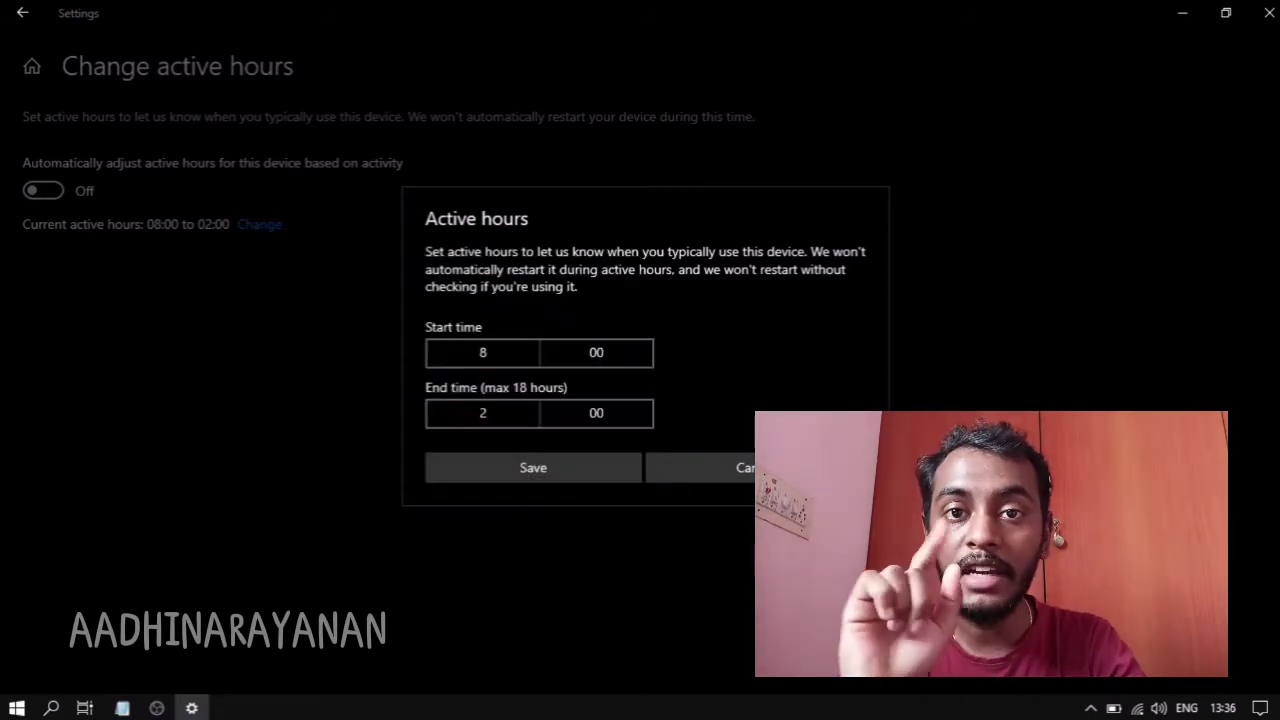